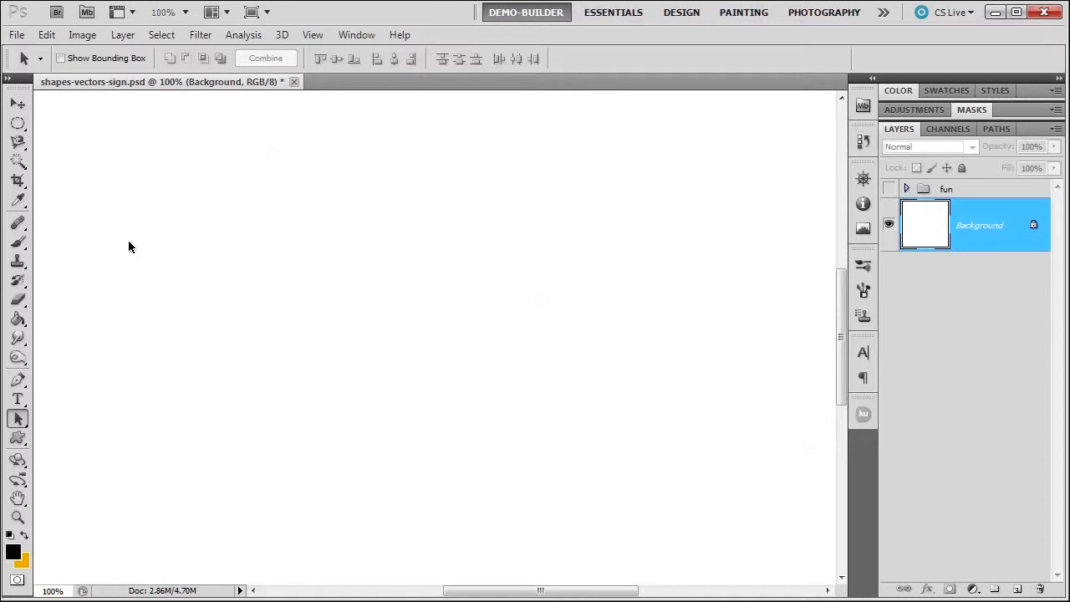
Choose the Rounded Rectangle tool for shape layers and swap the colours so that orange is the foreground colour
click(19, 440)
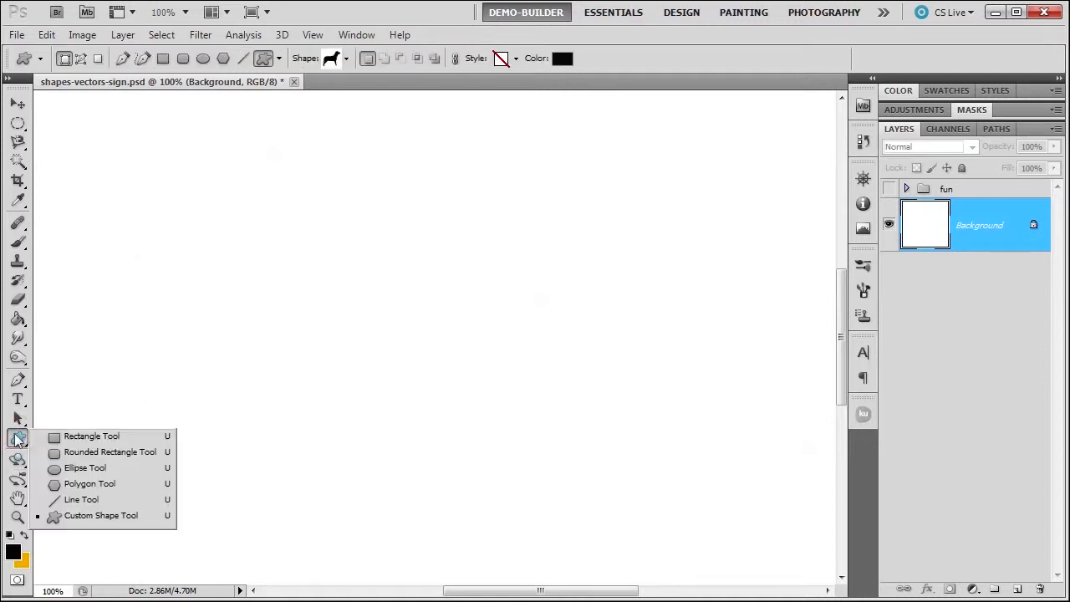
click(61, 455)
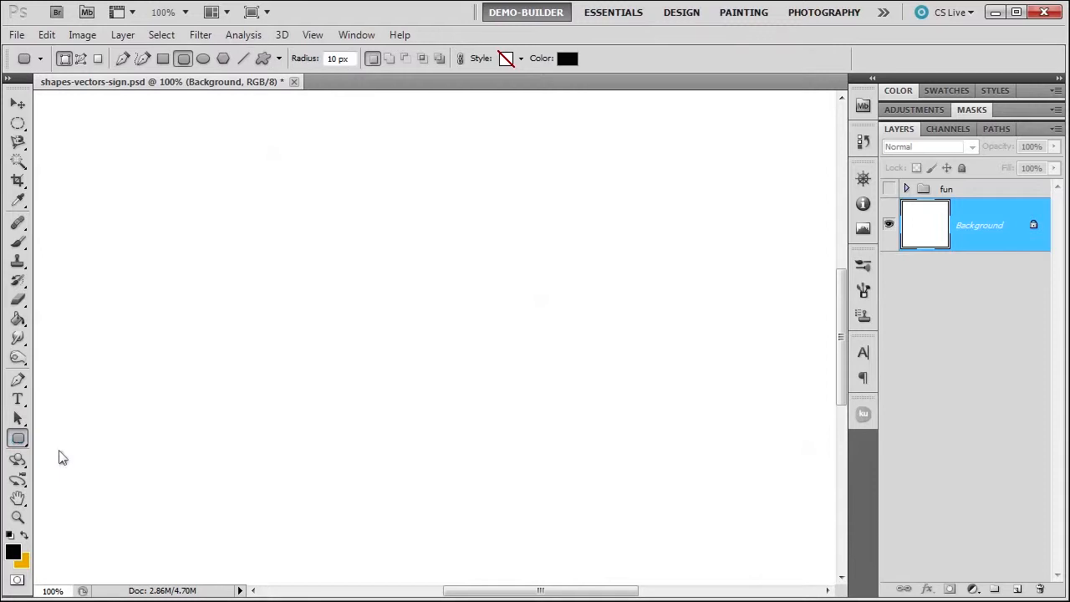
click(24, 535)
click(10, 554)
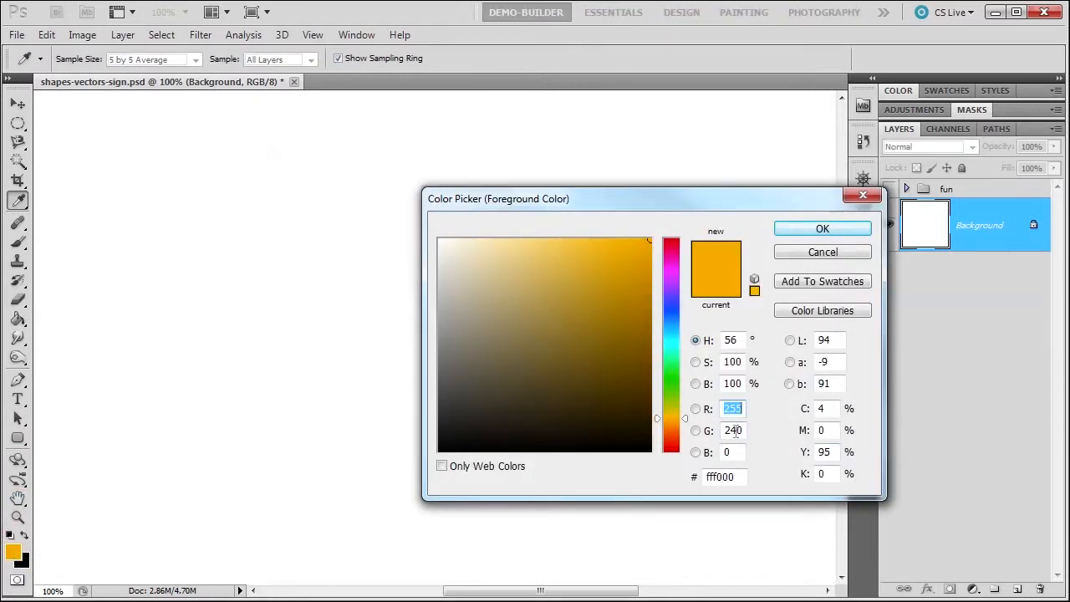
click(808, 253)
key(u)
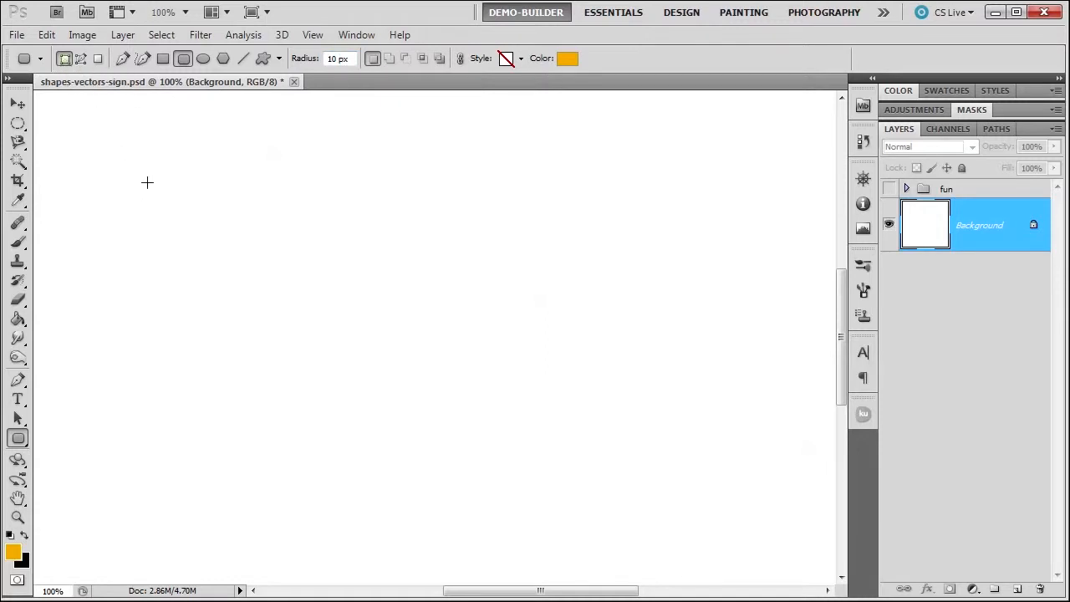
Draw an orange rounded square shape with a 10 px radius, rotated about 48° into a diamond and placed near the canvas centre
drag(154, 181, 447, 400)
key(shift)
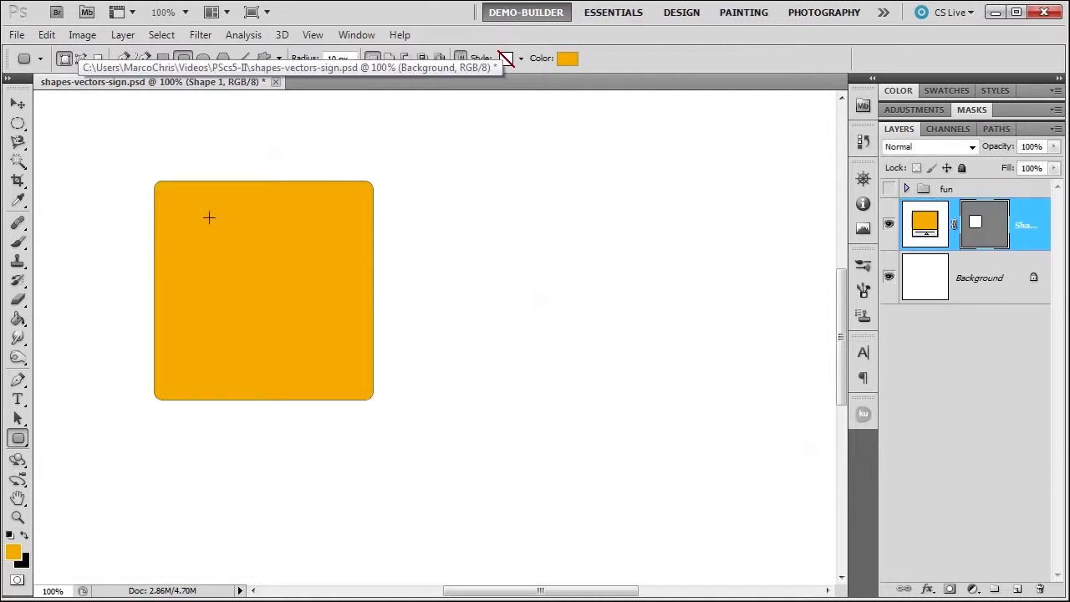
key(ctrl+t)
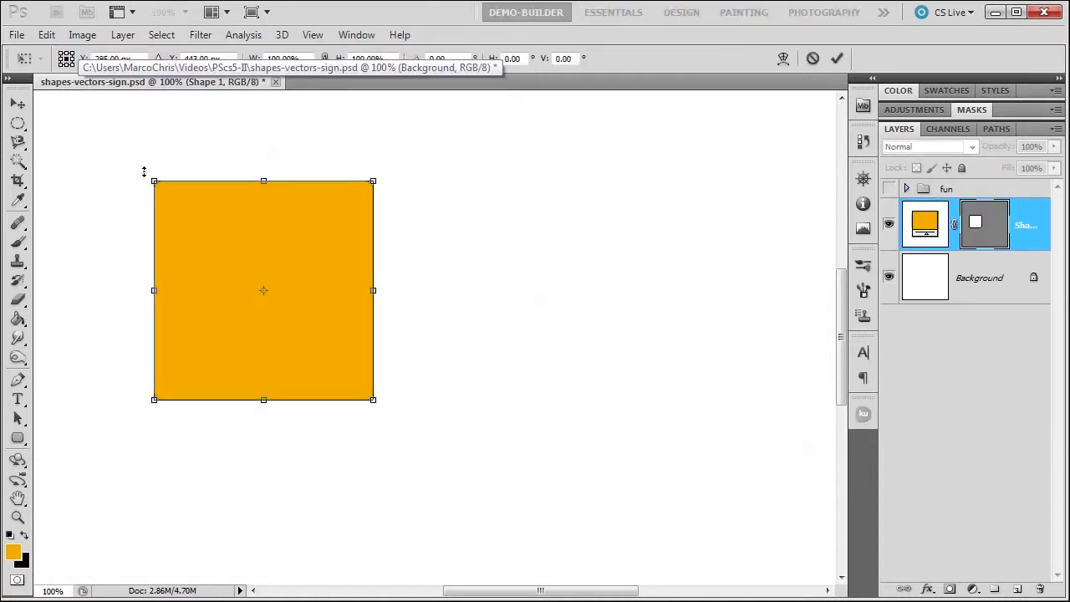
drag(144, 171, 273, 122)
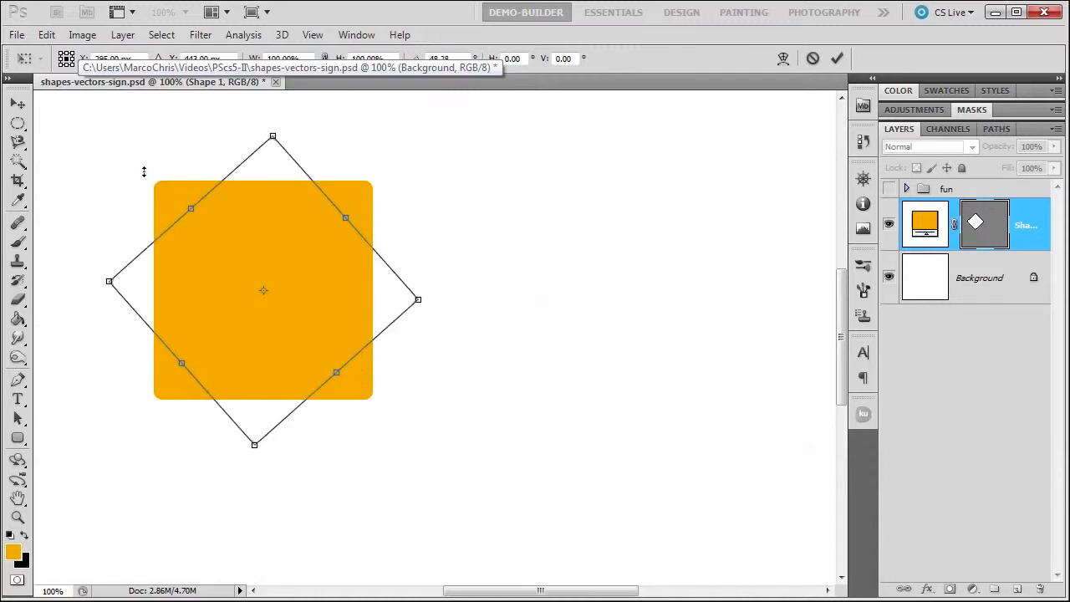
click(837, 57)
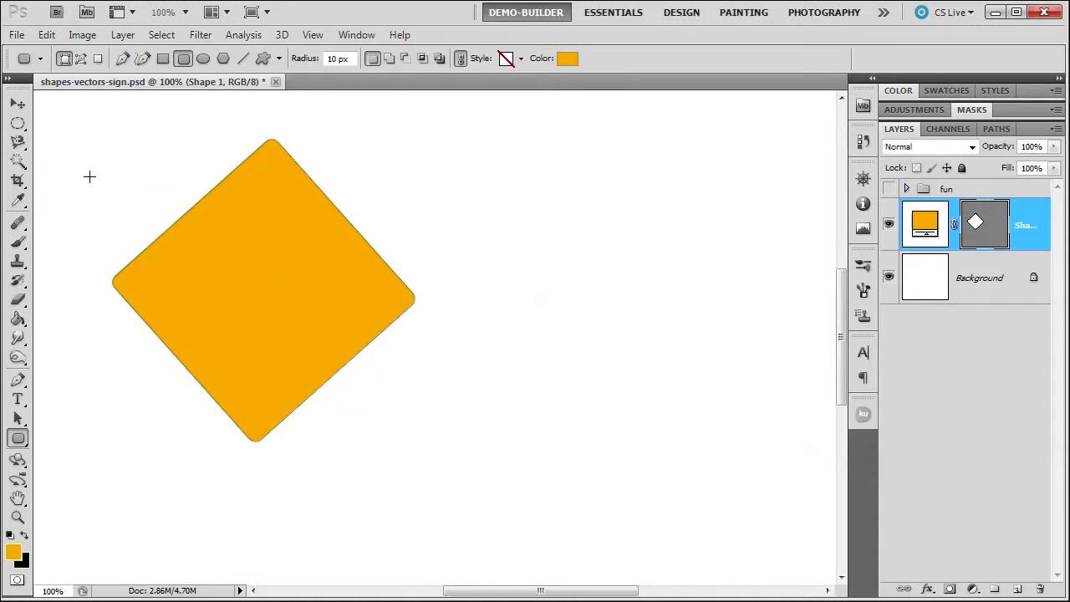
click(17, 103)
drag(257, 279, 413, 297)
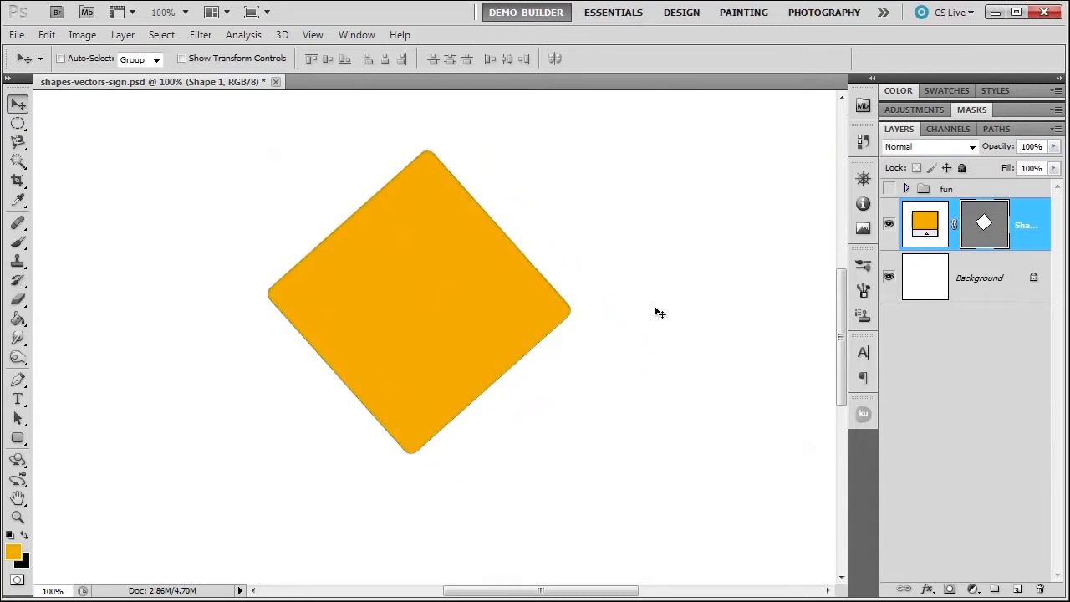
Save the diamond's vector mask as Path 1 and load that path as a selection
click(997, 128)
double_click(901, 150)
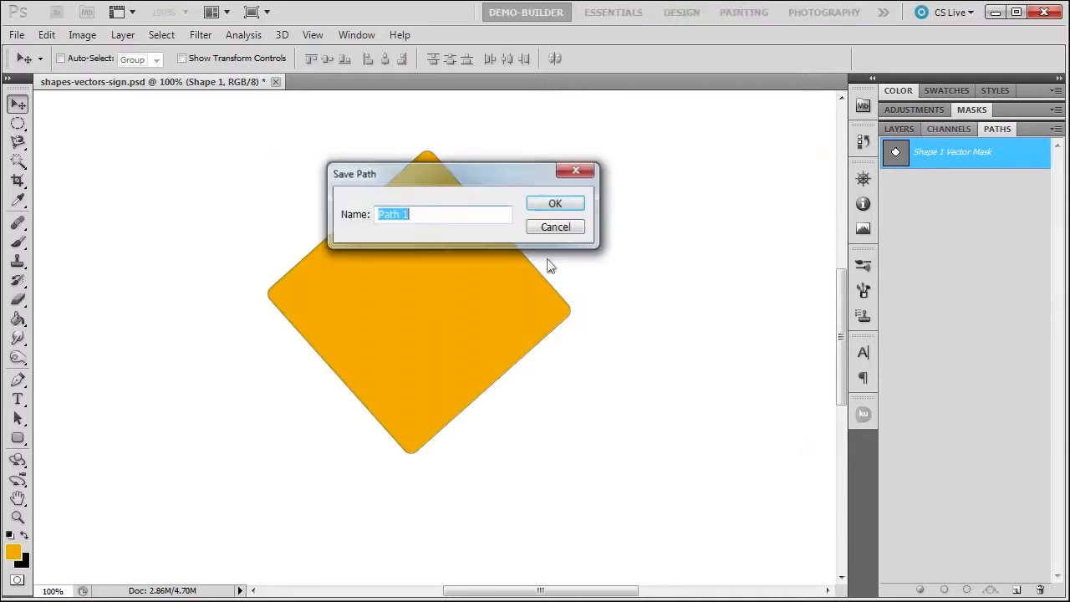
click(535, 203)
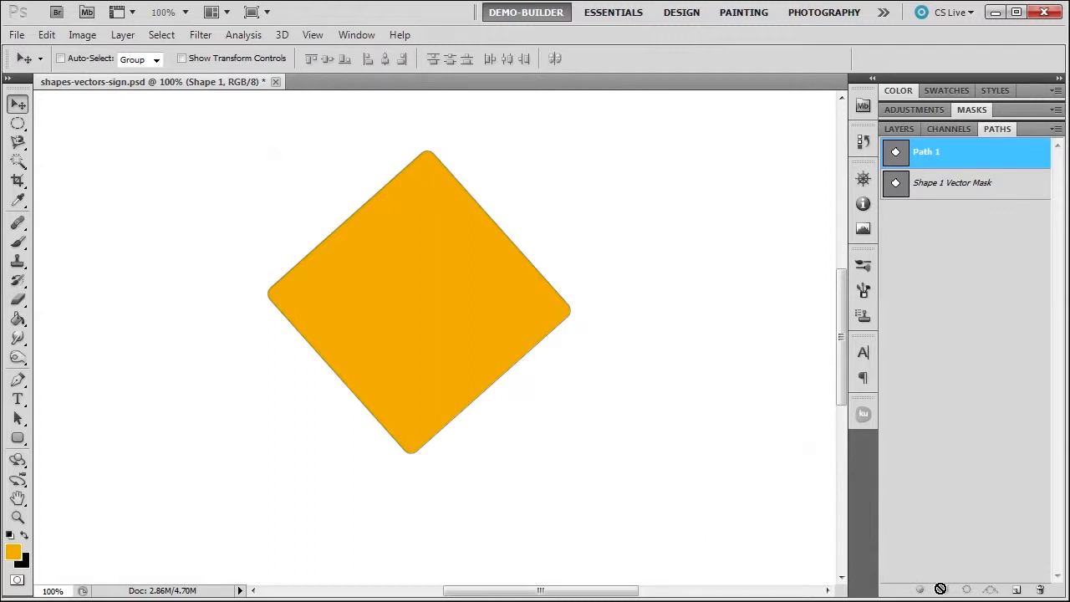
click(967, 591)
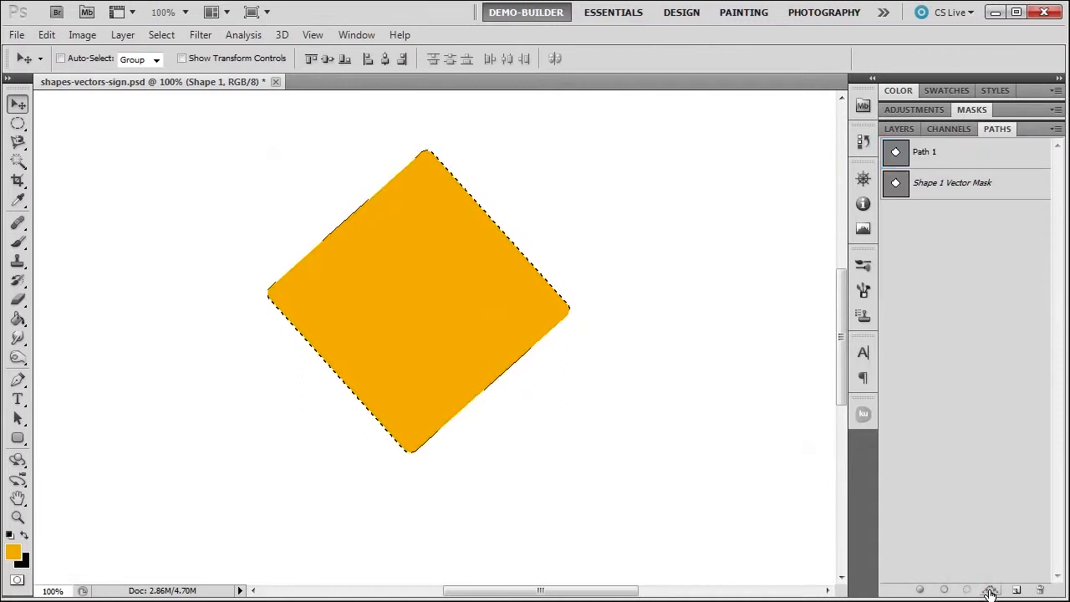
Make a work path from the diamond selection at the default tolerance and again at 10 pixels, restoring the selection each time
click(989, 591)
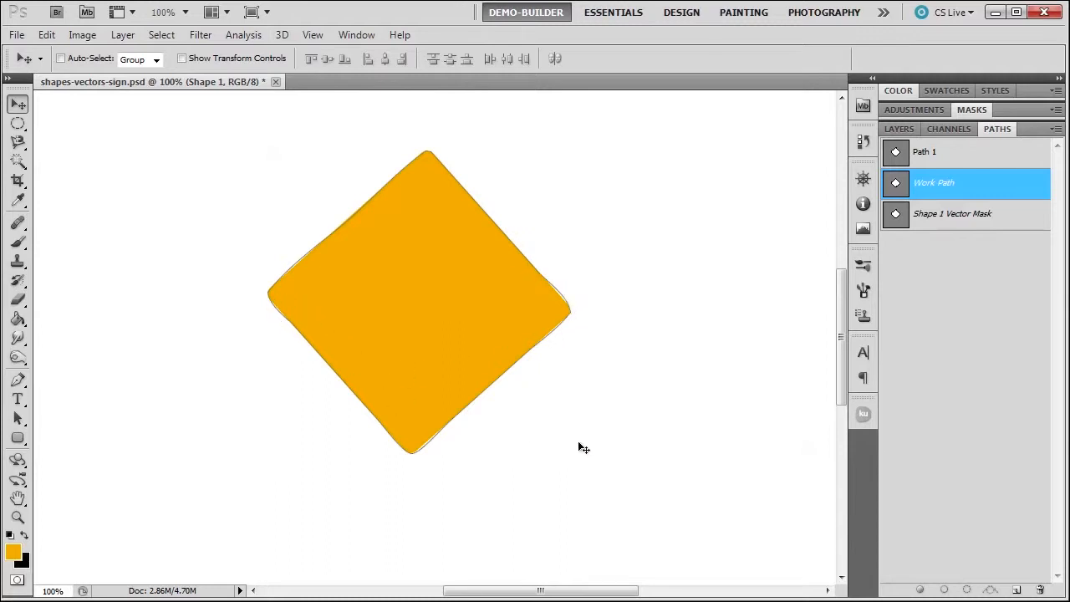
key(ctrl+Return)
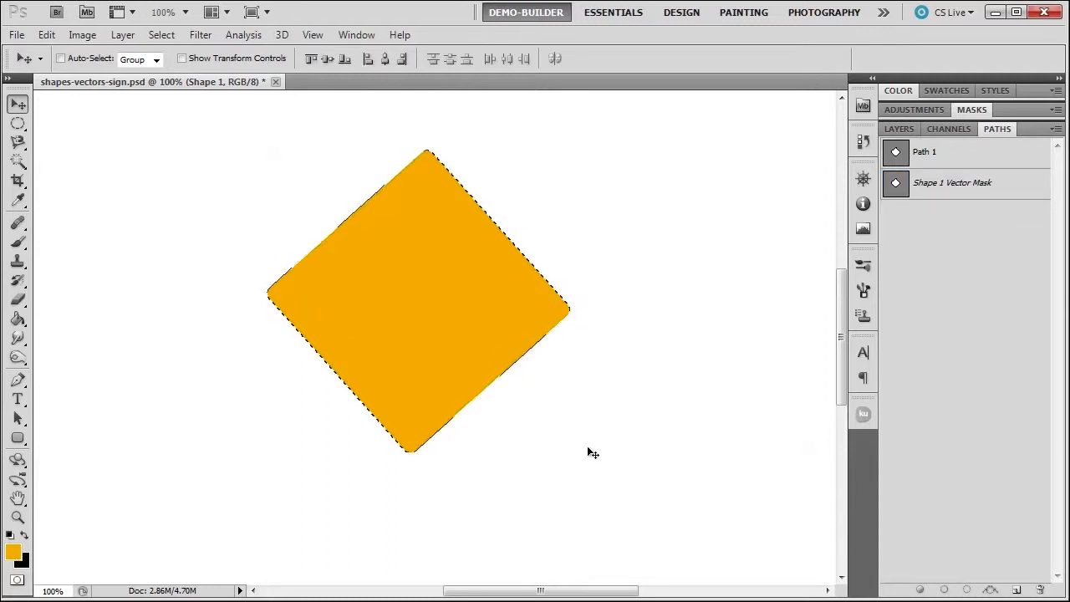
alt+click(991, 591)
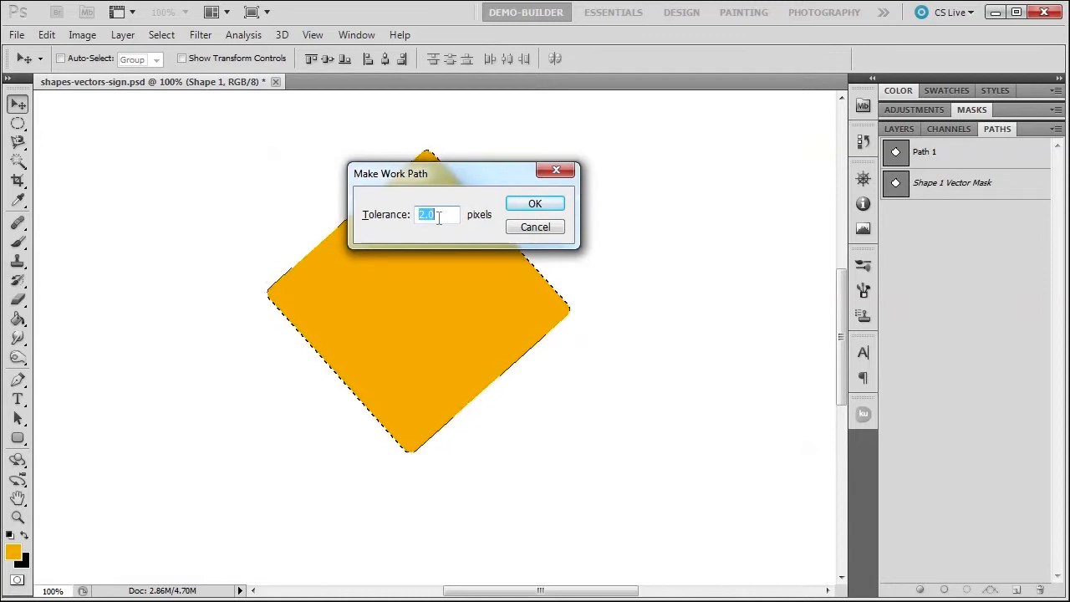
text(10)
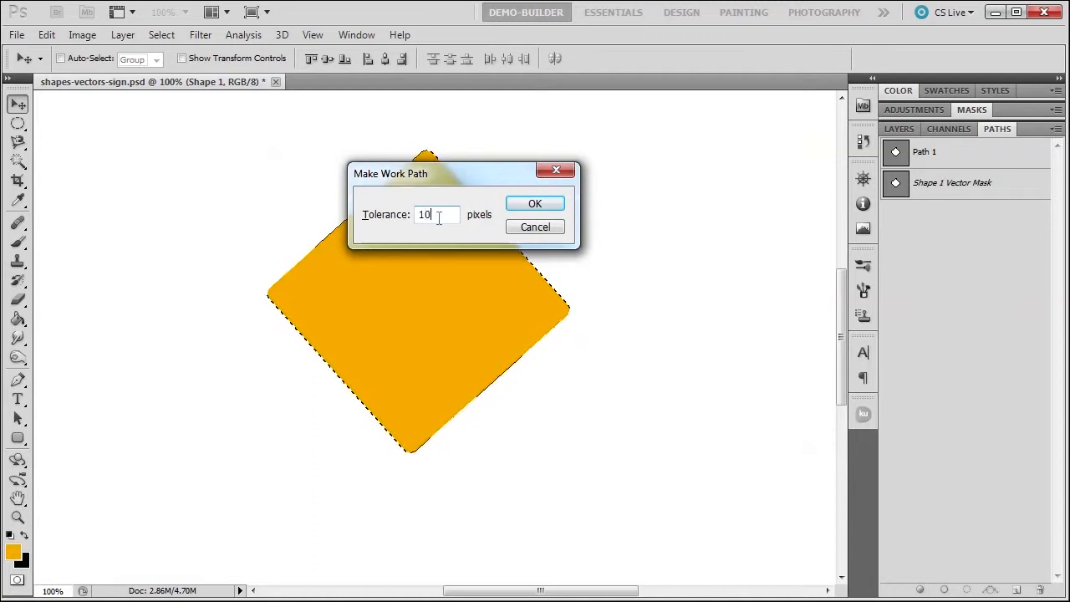
click(537, 205)
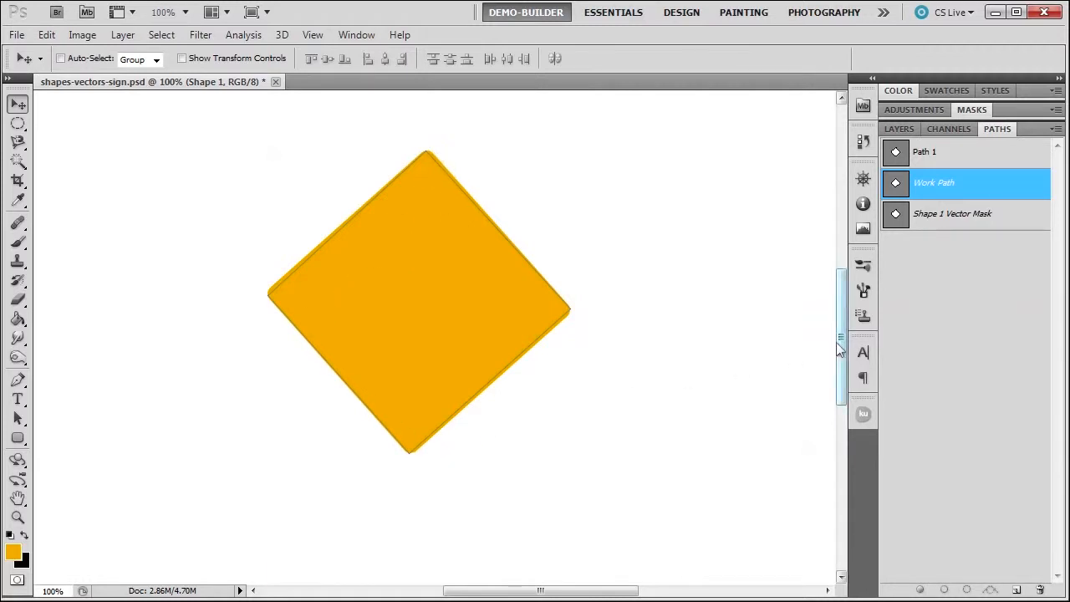
key(ctrl+z)
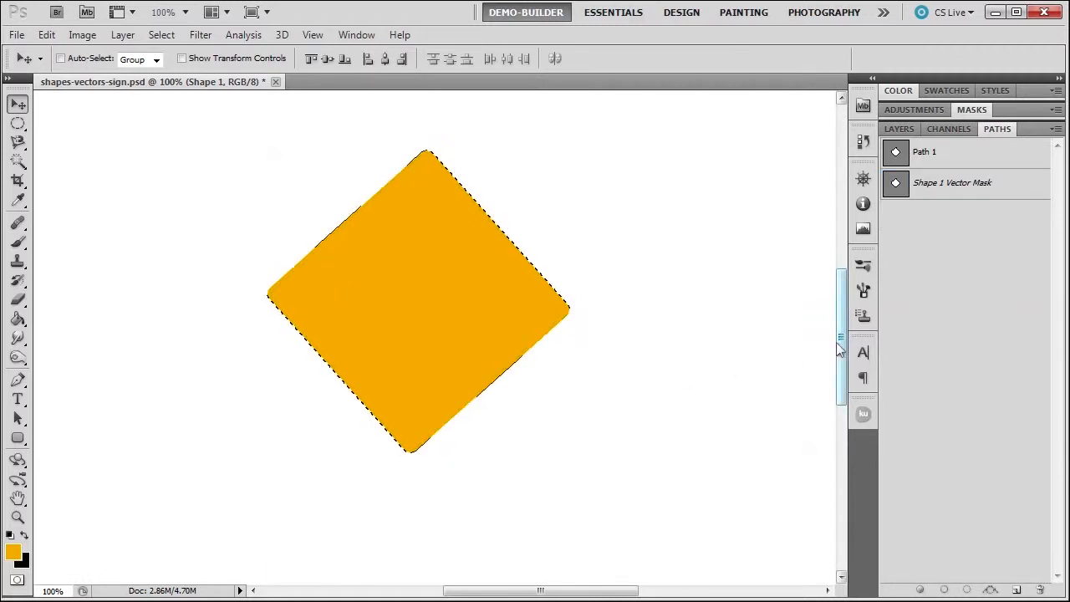
Try a work path from the selection with a 0.5 pixel tolerance, undo it and deselect
alt+click(989, 590)
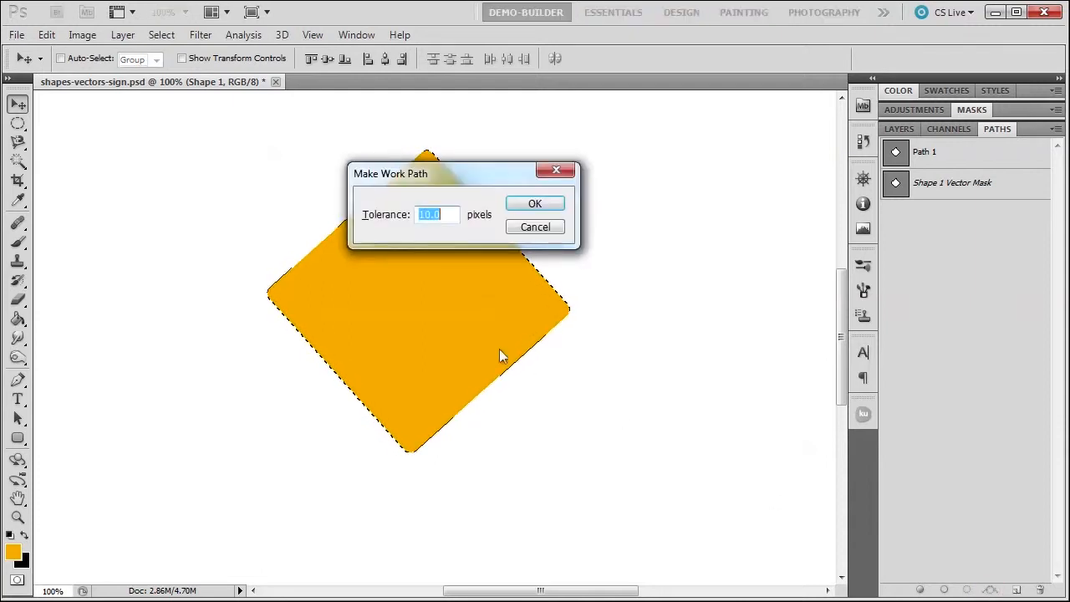
text(.5)
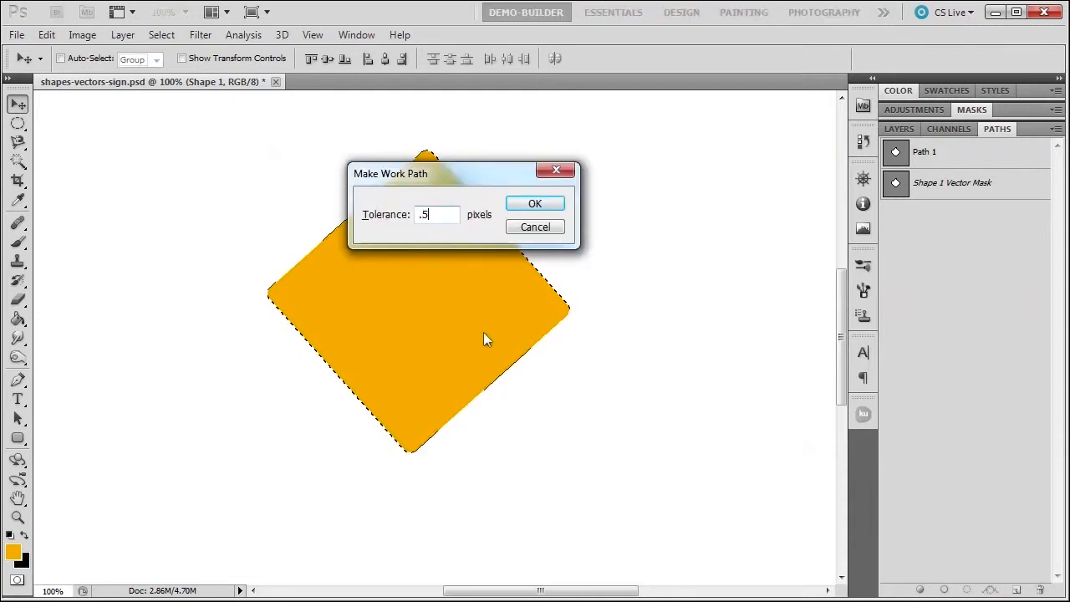
click(535, 206)
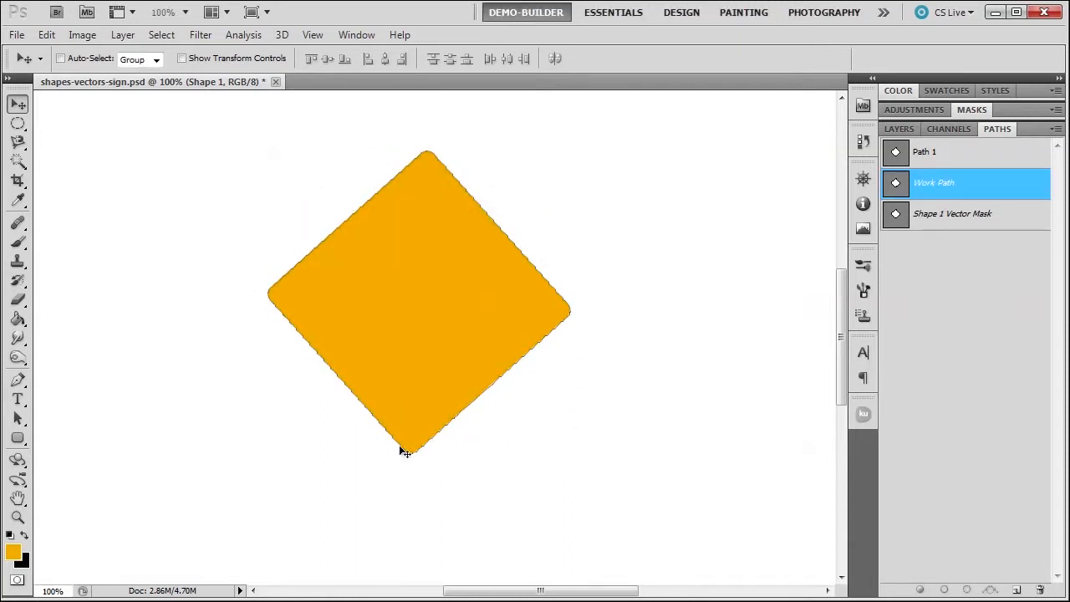
key(ctrl+z)
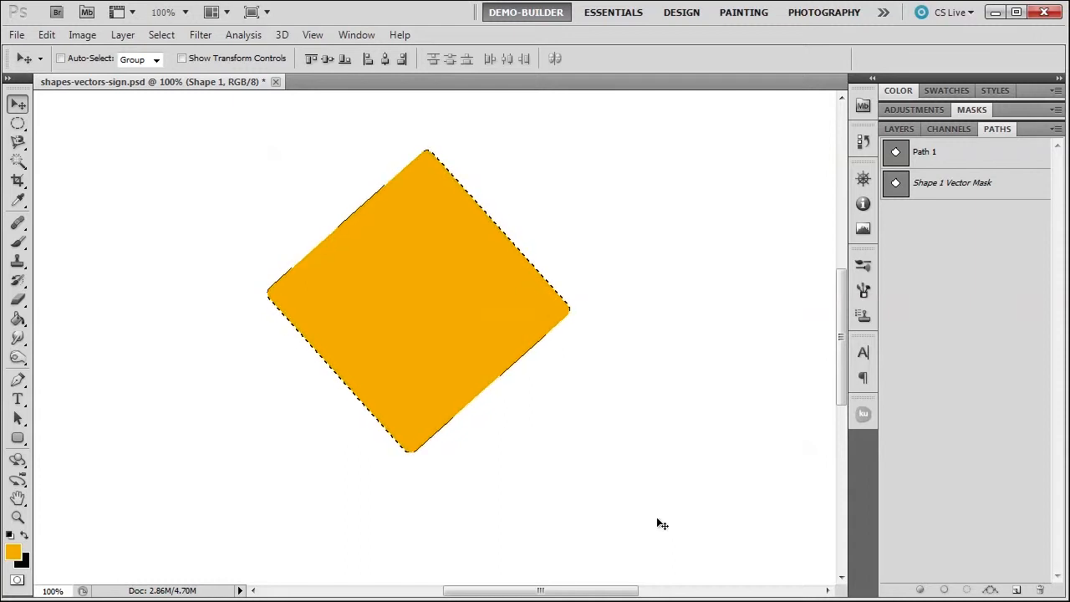
key(ctrl+d)
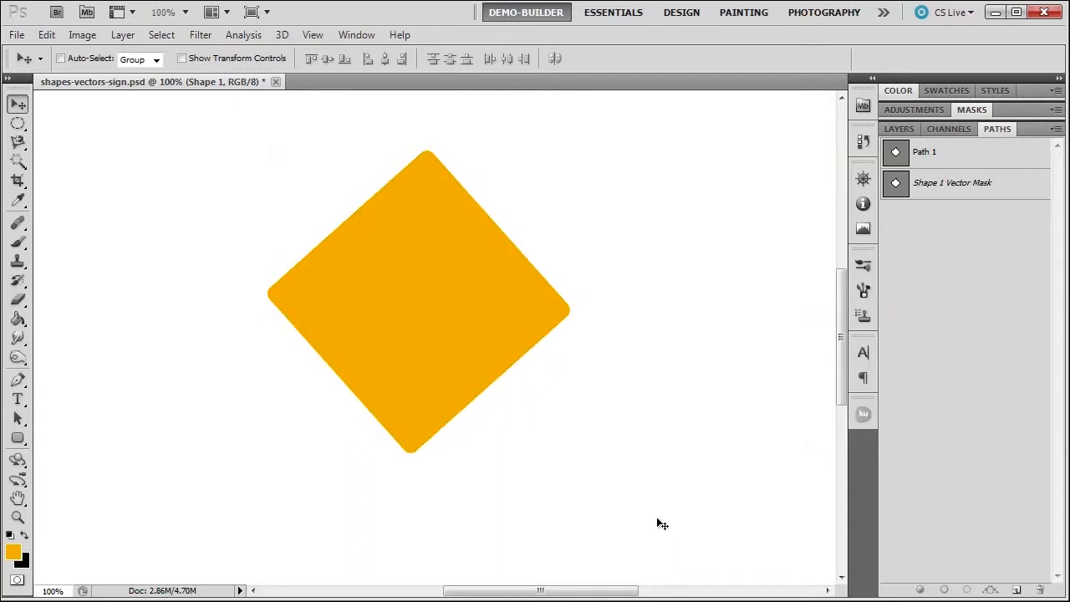
Delete Path 1 and the orange diamond shape layer
click(968, 152)
key(Delete)
key(Delete)
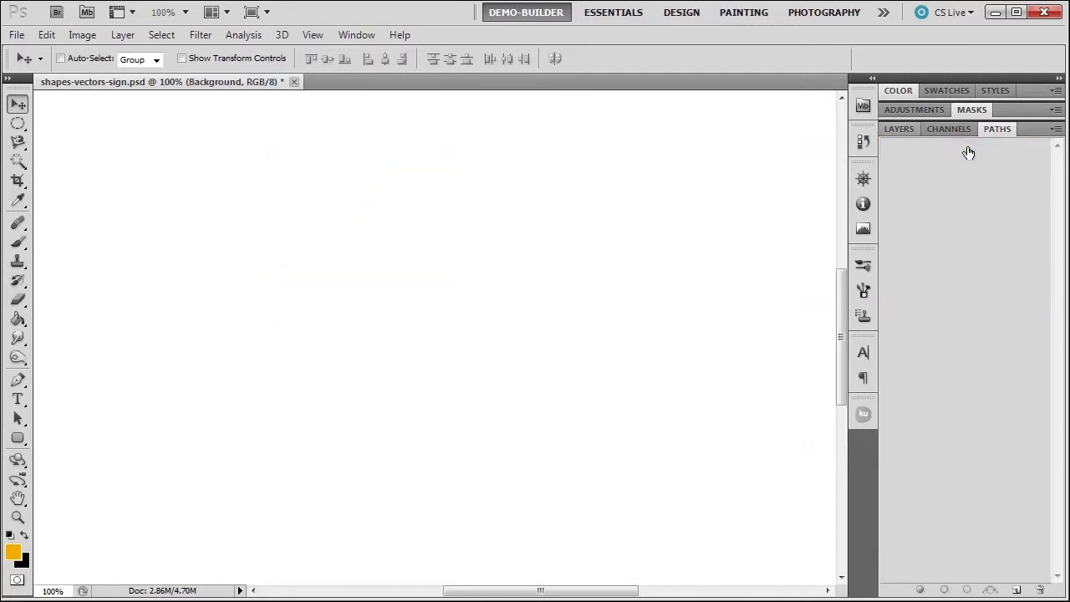
Add a new empty layer above Background and draw a rounded square on it as a path with a 10 px radius
click(898, 129)
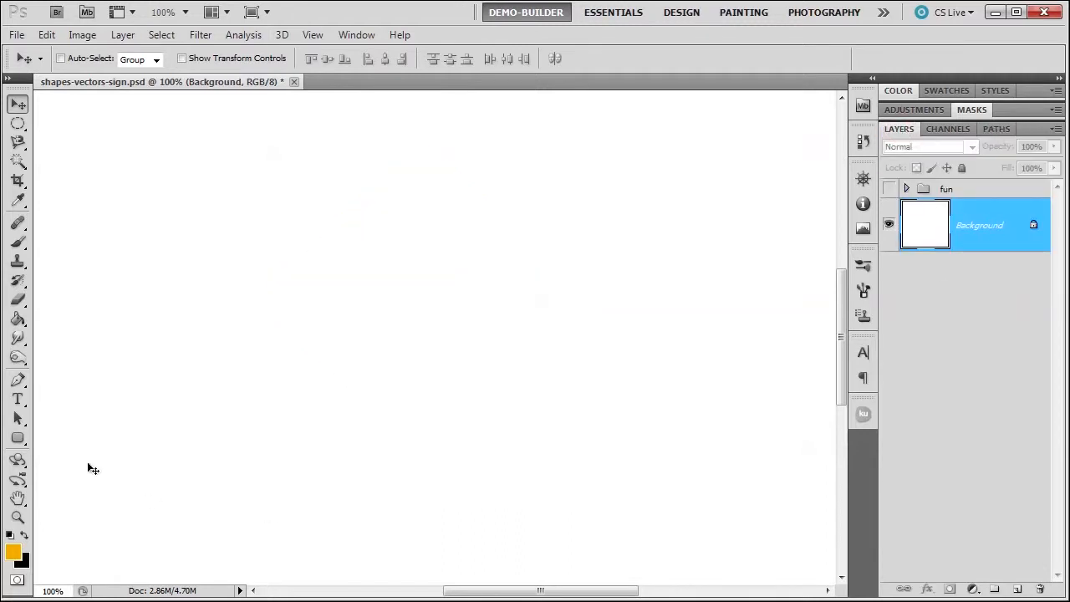
click(1020, 590)
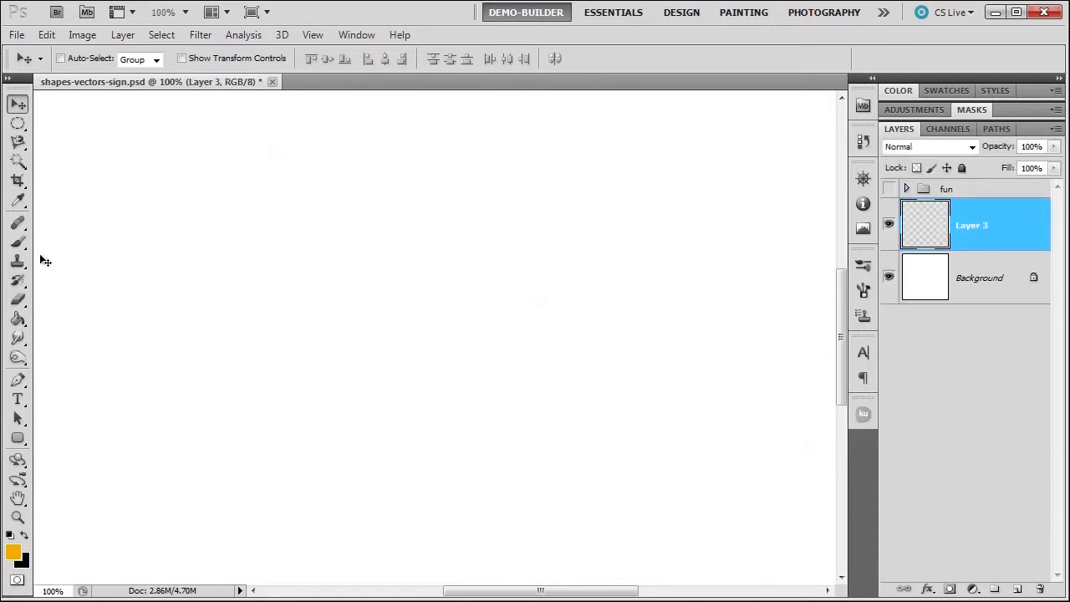
click(18, 439)
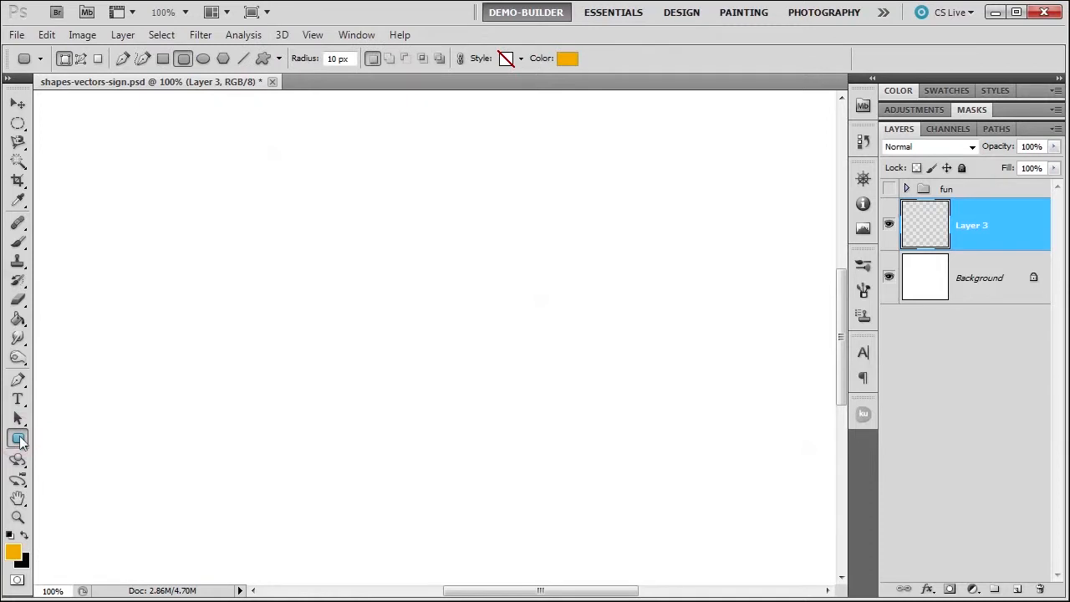
click(80, 59)
drag(186, 191, 410, 414)
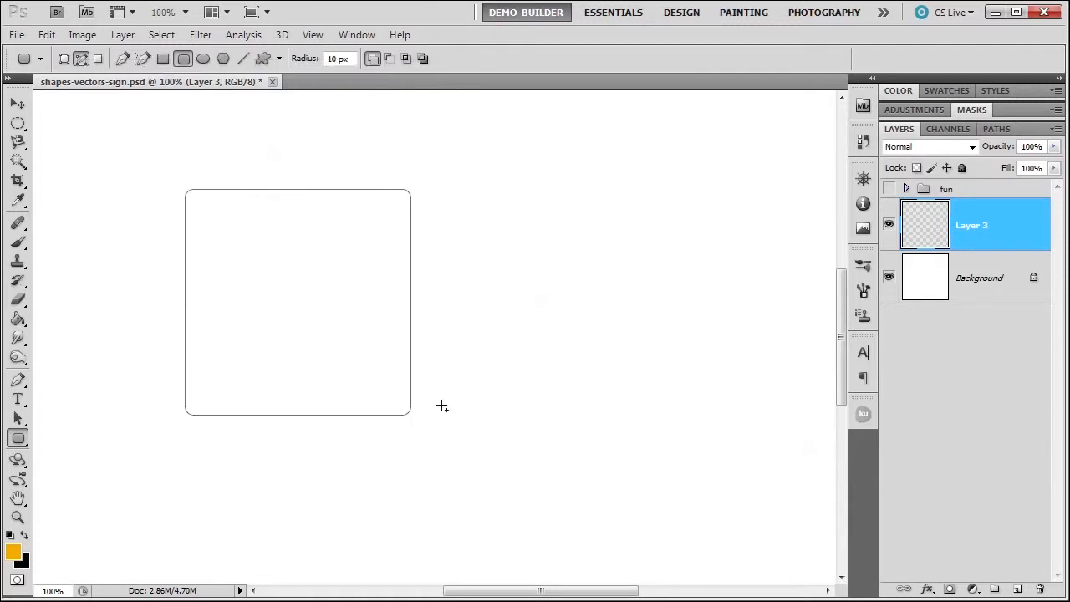
Rotate the rounded square path about 47° into a diamond
key(ctrl+t)
drag(179, 163, 337, 139)
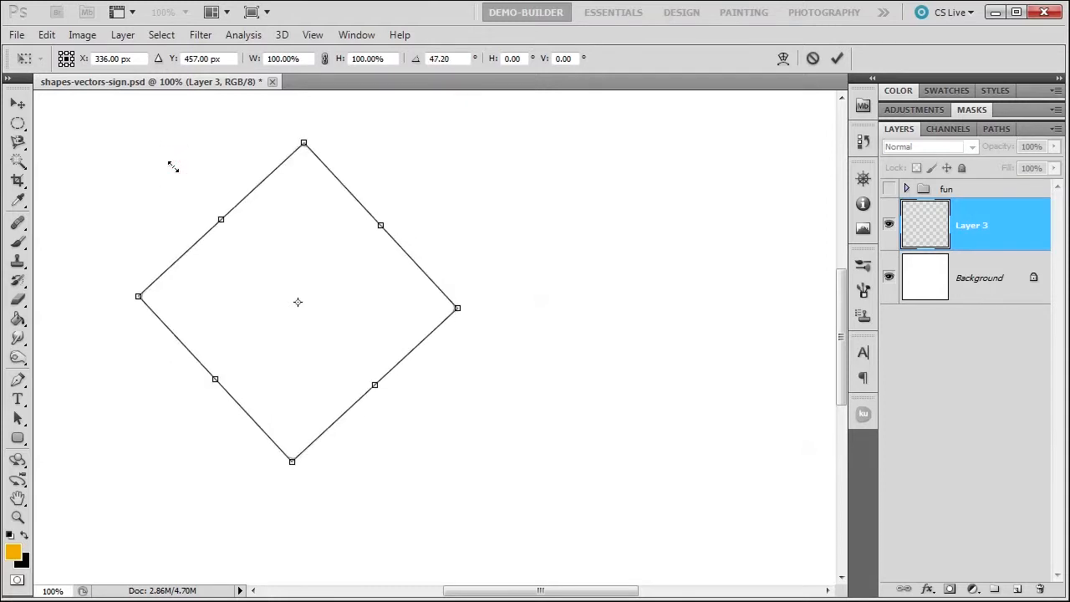
click(837, 57)
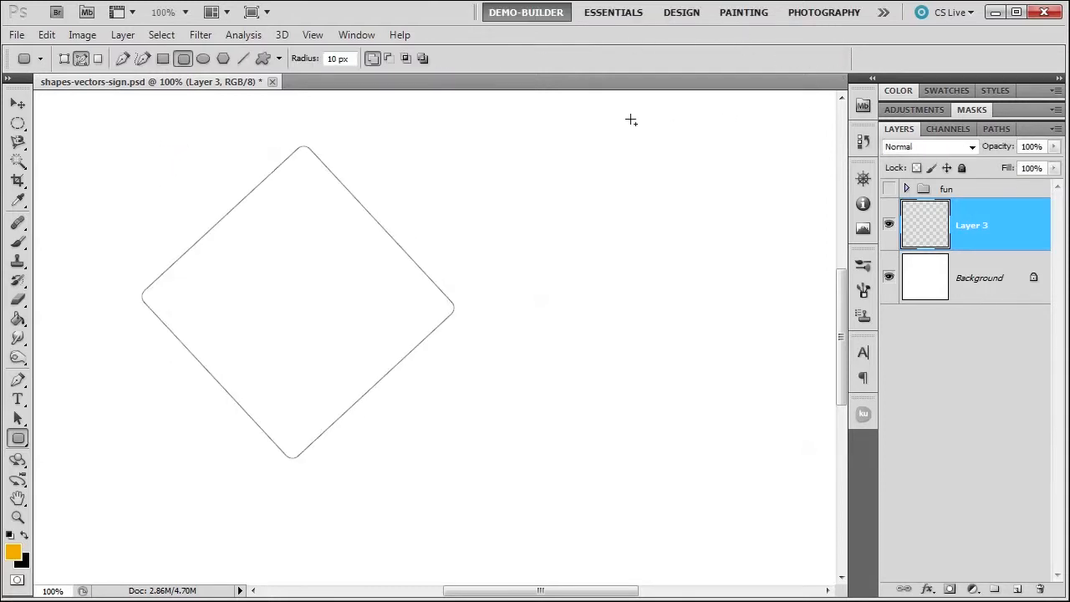
Save the diamond's work path under the name Path 1
click(998, 127)
double_click(940, 153)
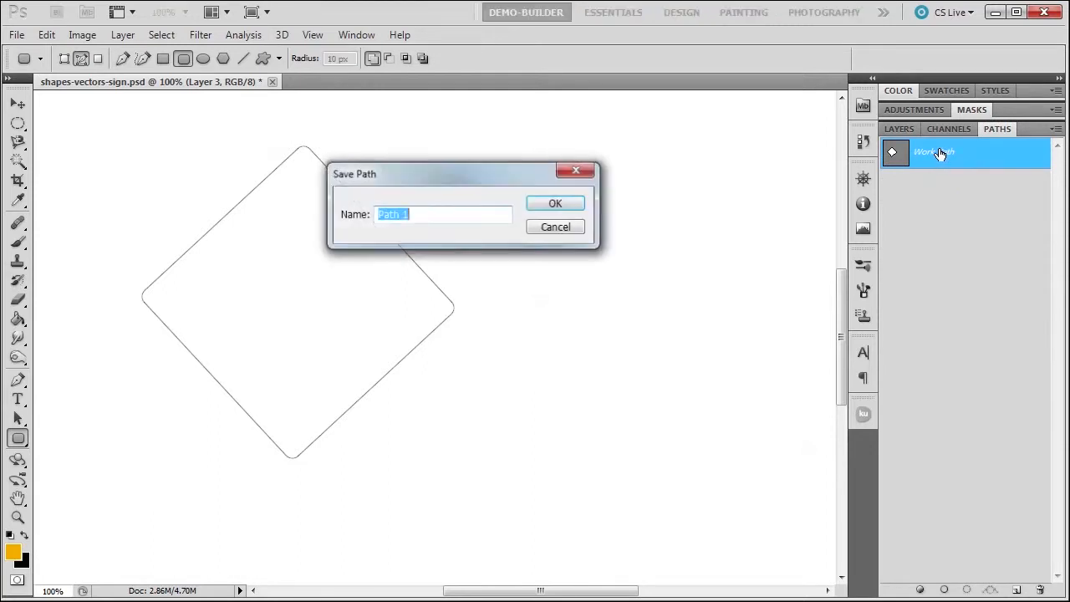
click(544, 206)
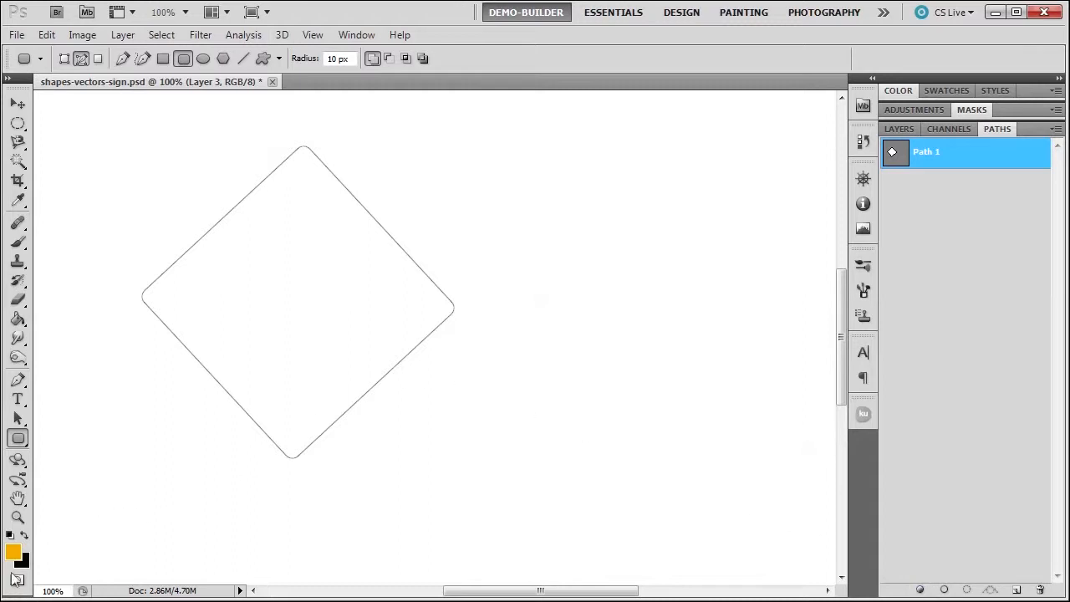
Fill Path 1 with the orange foreground colour and undo the fill
click(920, 589)
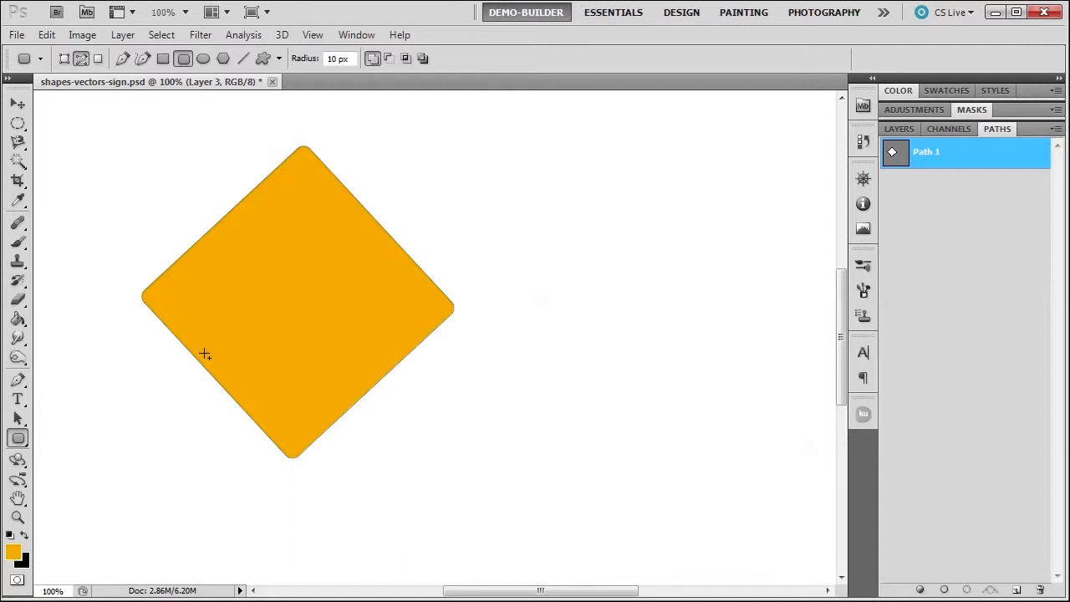
key(ctrl+z)
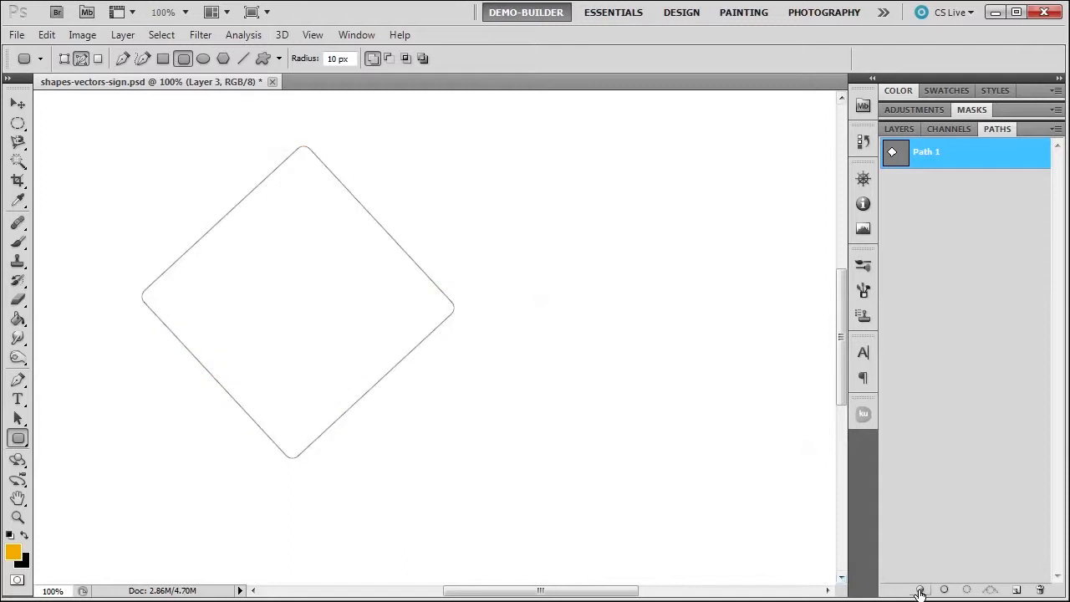
Fill Path 1 with the pale peach striped pattern in the Fill Path options and undo the fill
key(alt)
alt+click(919, 591)
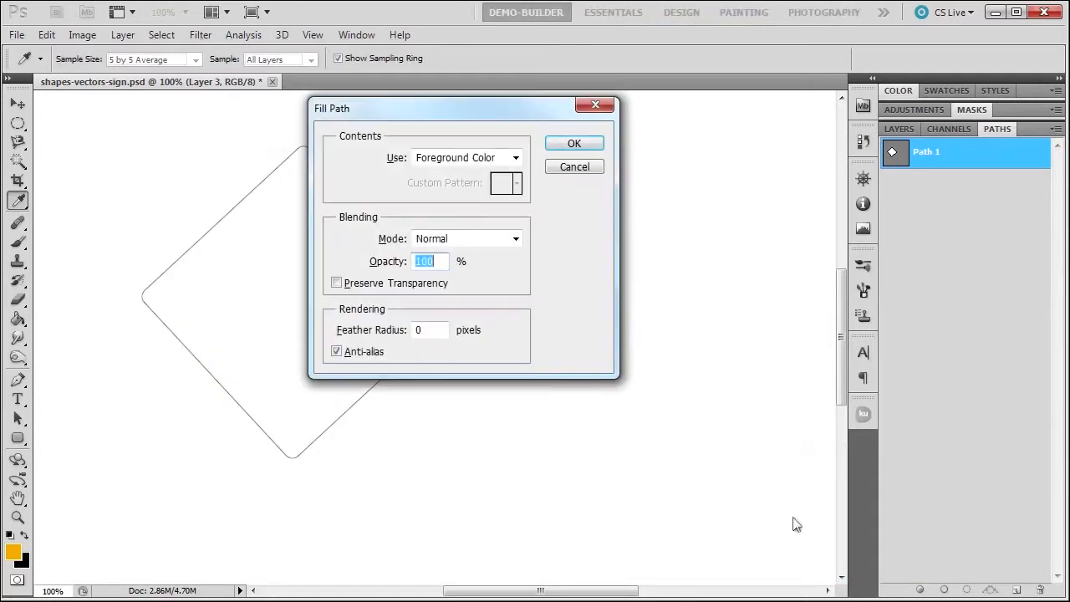
click(445, 163)
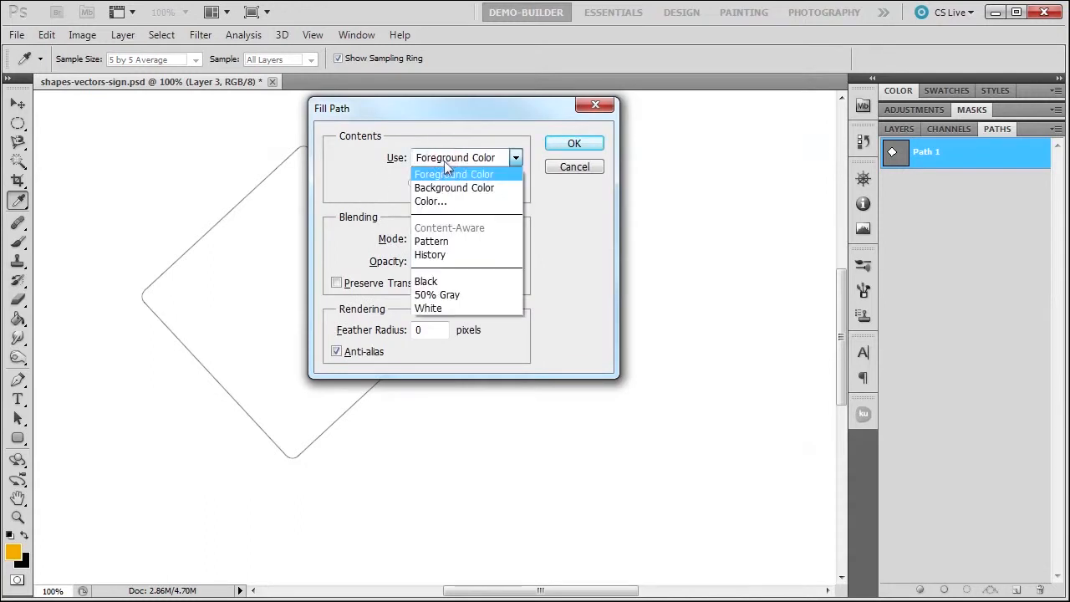
click(442, 244)
click(517, 184)
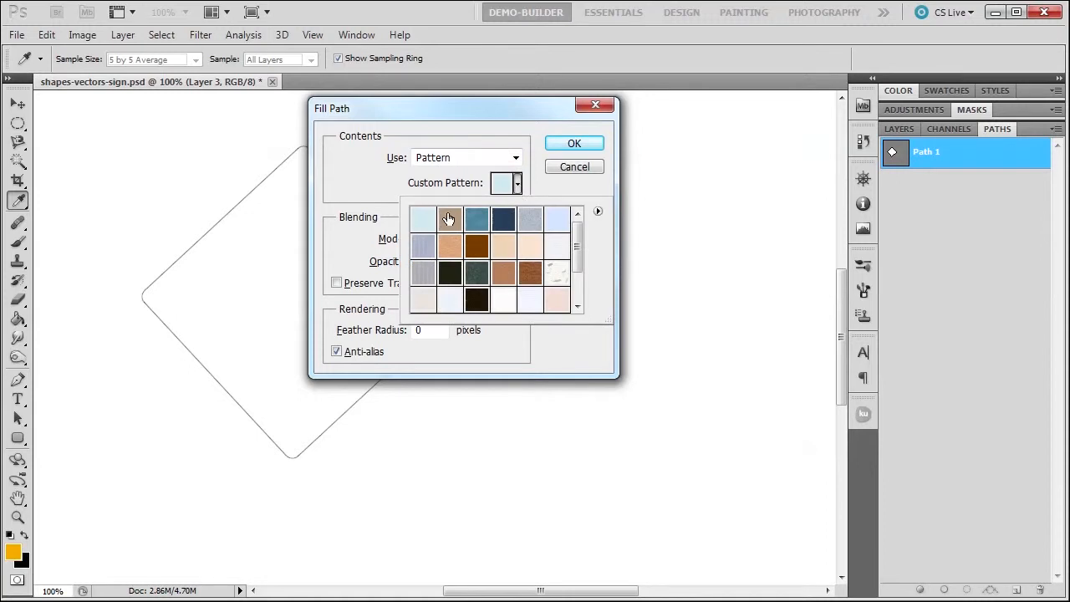
click(528, 244)
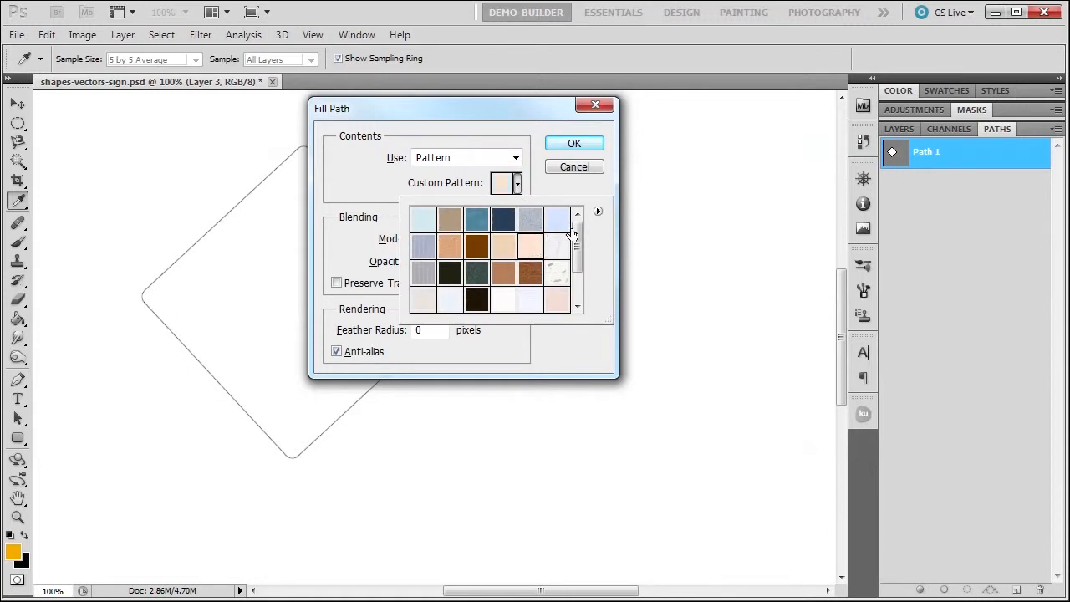
click(571, 145)
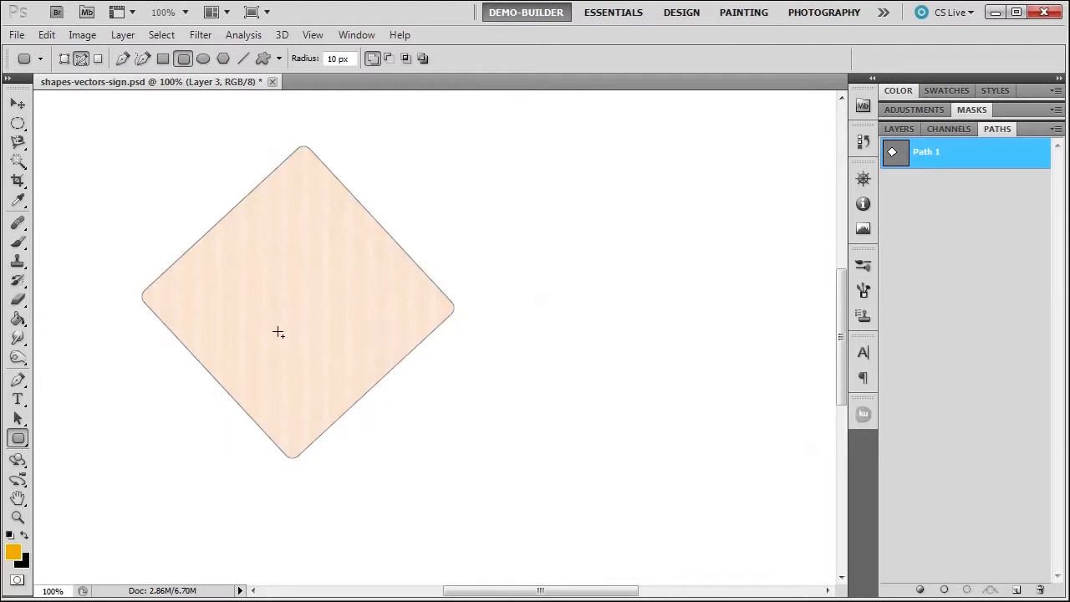
key(ctrl+z)
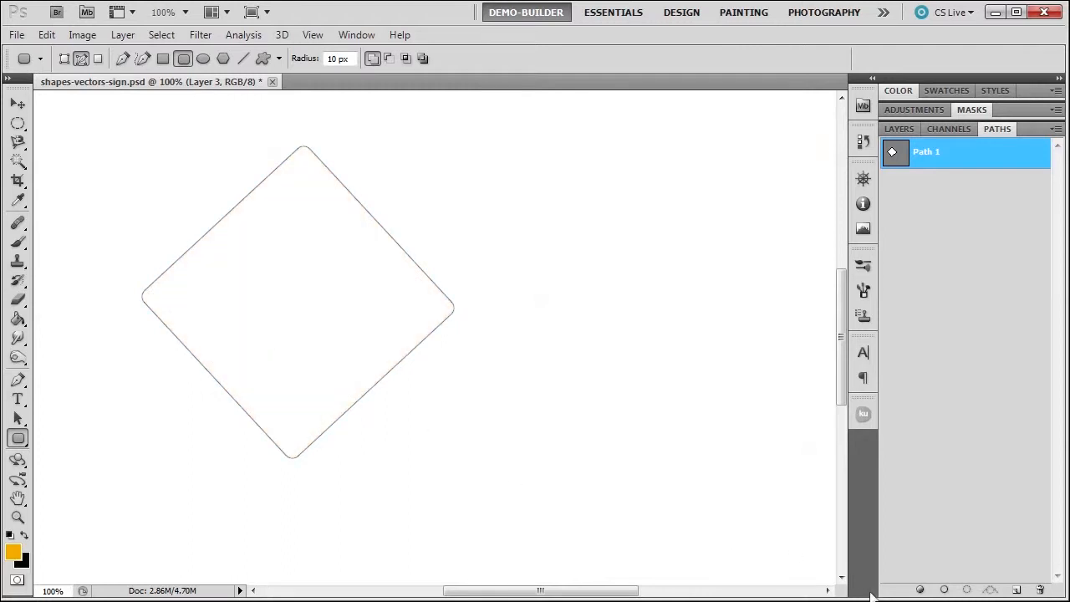
Fill Path 1 with the orange foreground colour, and make black the foreground colour for the Brush tool
click(920, 589)
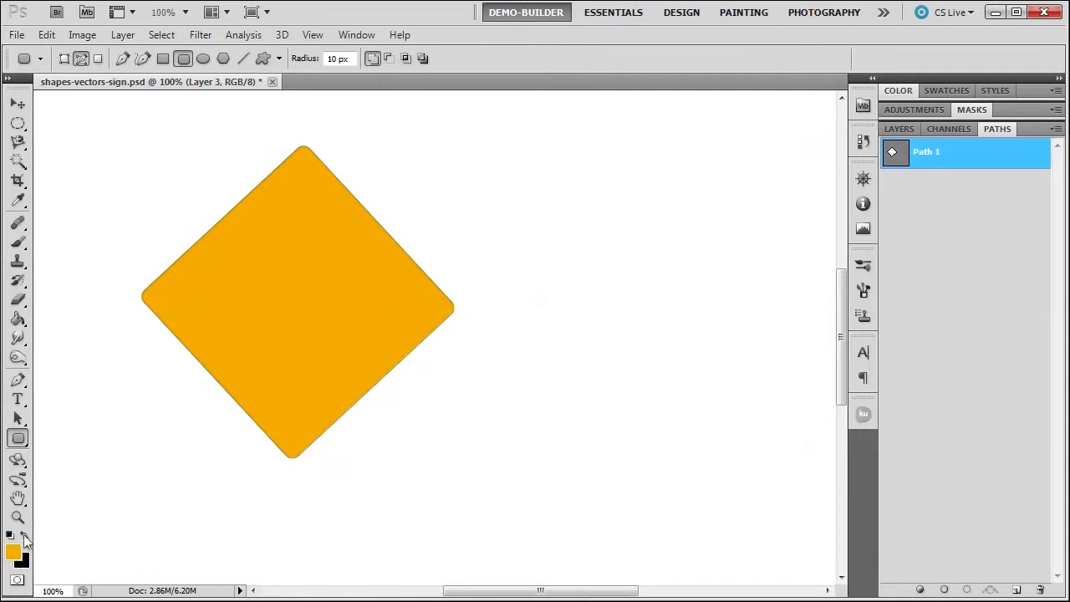
click(25, 535)
click(19, 243)
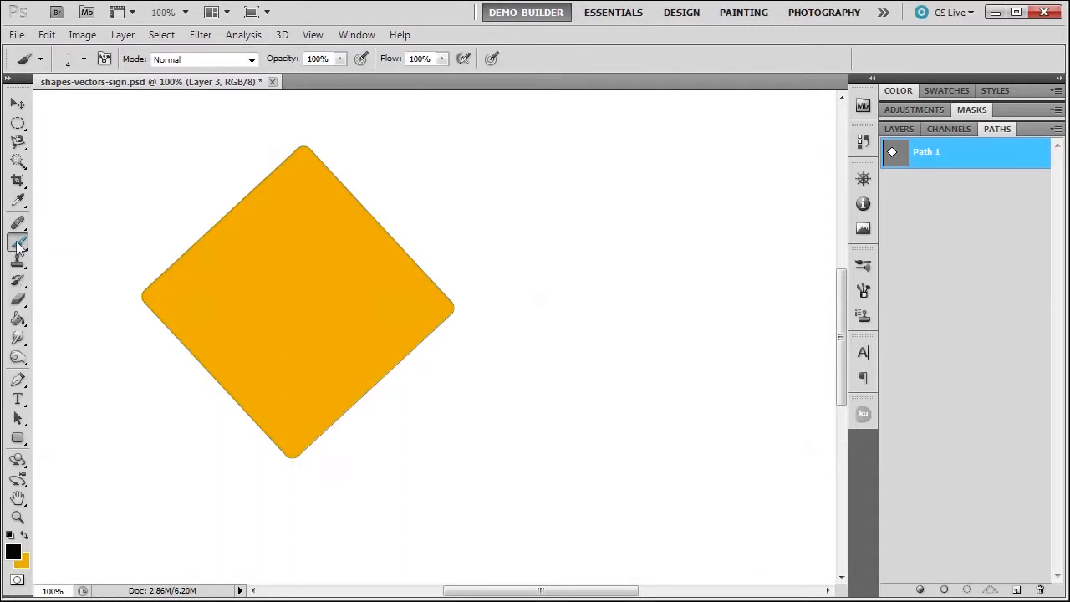
Try stroking Path 1 in black with the 4 px brush and with a 40 px brush, undoing each stroke
click(944, 590)
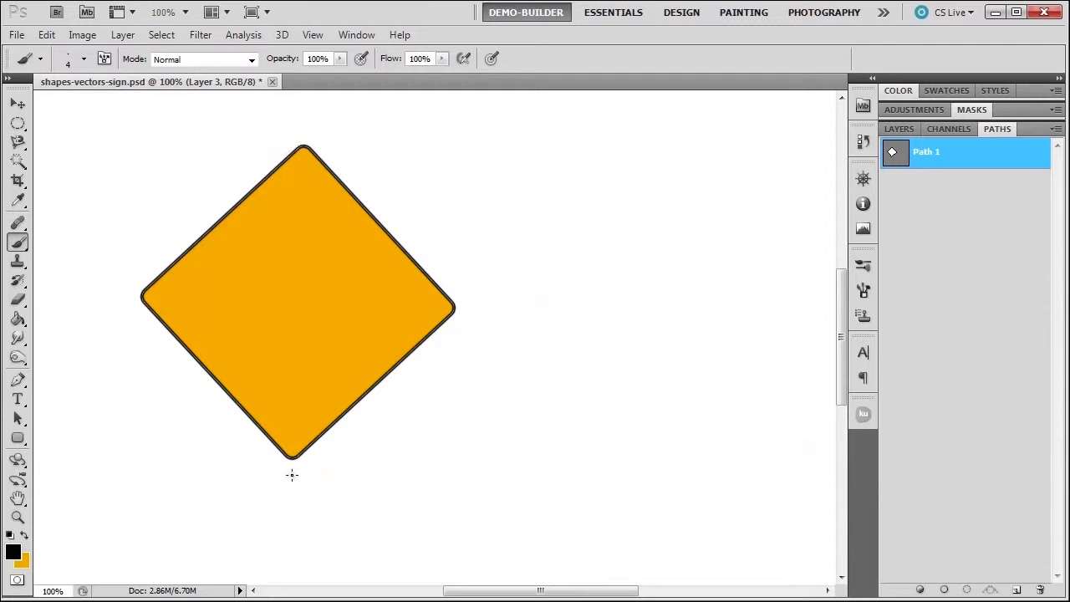
key(ctrl+z)
click(84, 59)
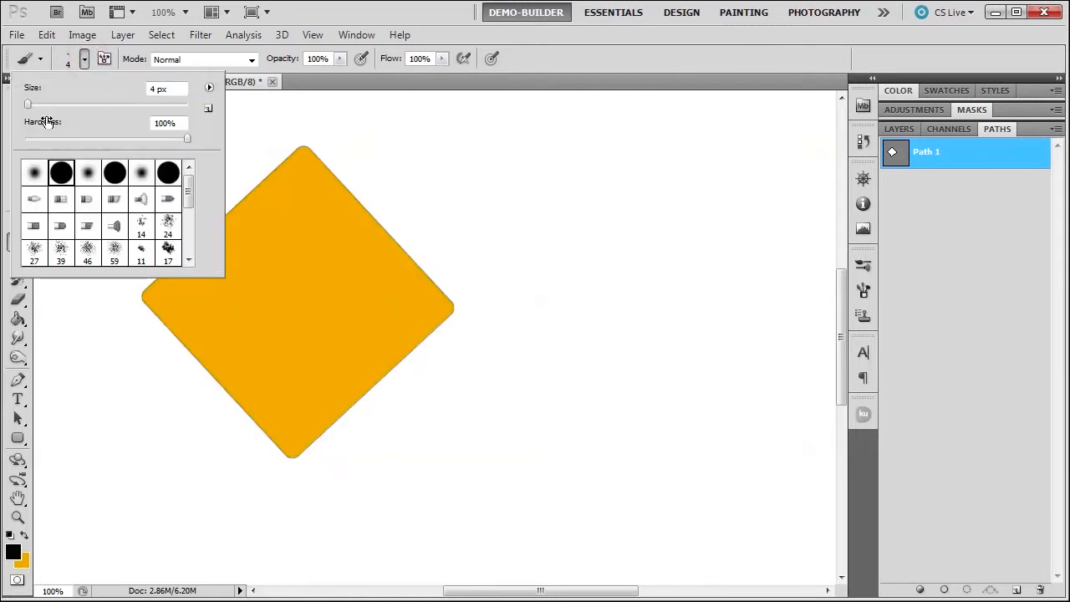
drag(29, 106, 56, 105)
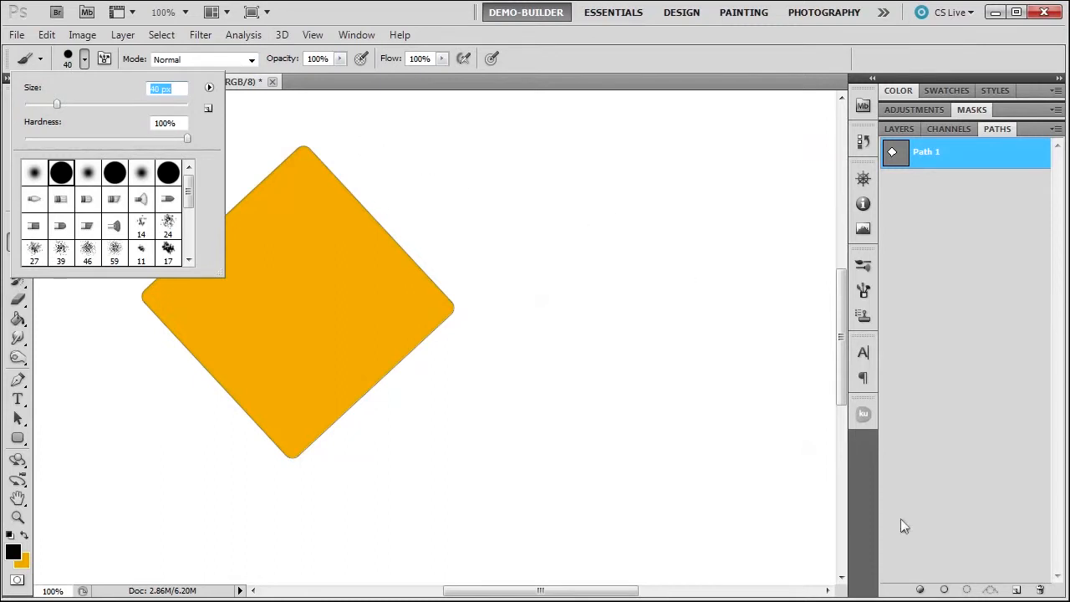
click(943, 589)
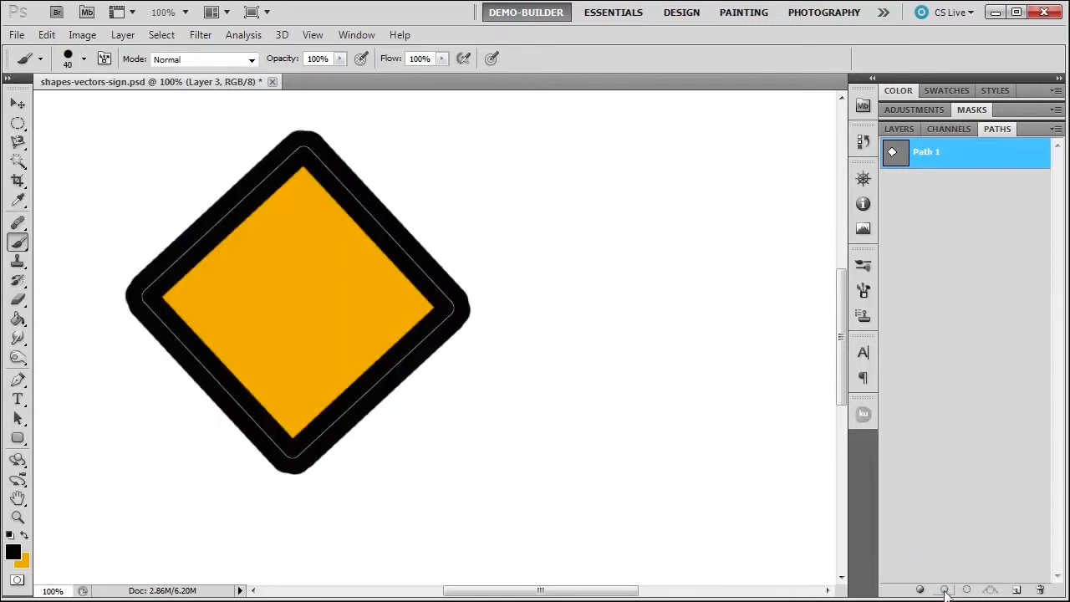
key(ctrl+z)
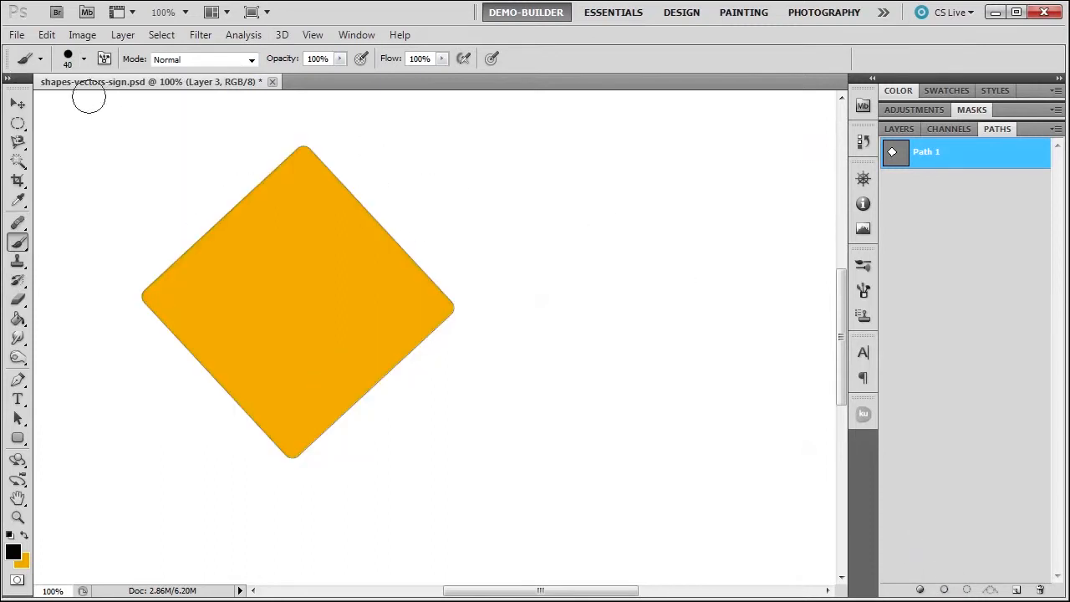
Set the brush size to 4 px and stroke Path 1 in black around the orange diamond
click(85, 59)
drag(179, 87, 95, 88)
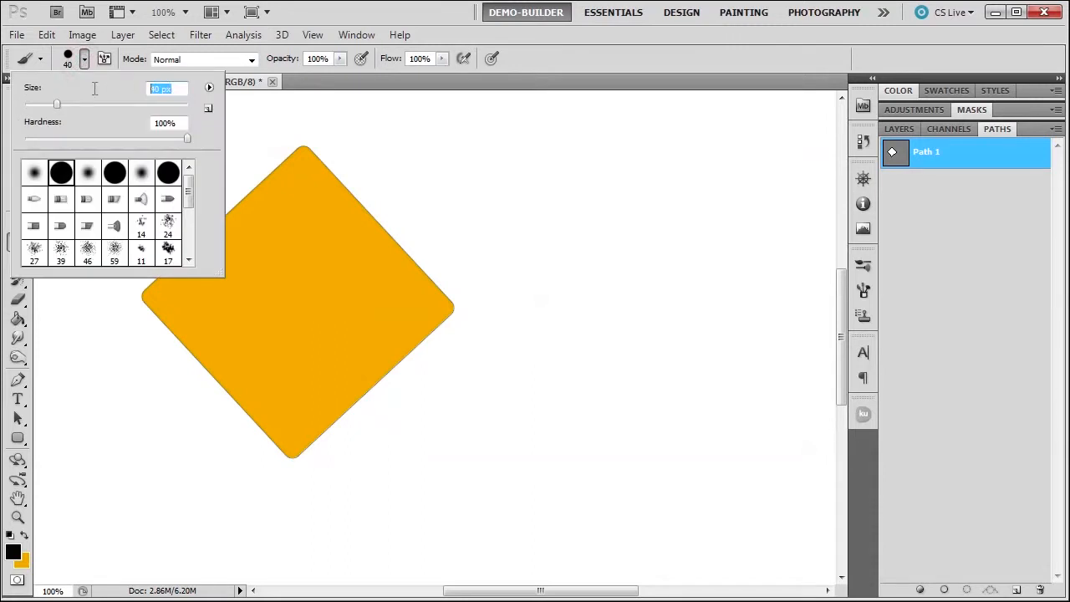
text(4)
click(945, 590)
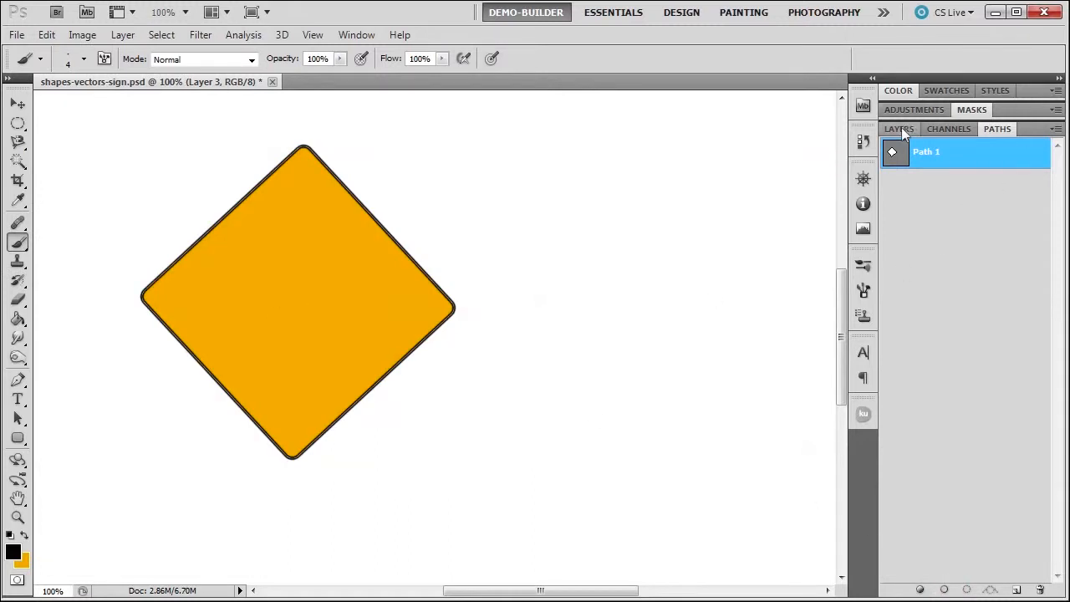
Draw the dog custom shape in black as a shape layer inside the orange diamond
click(901, 128)
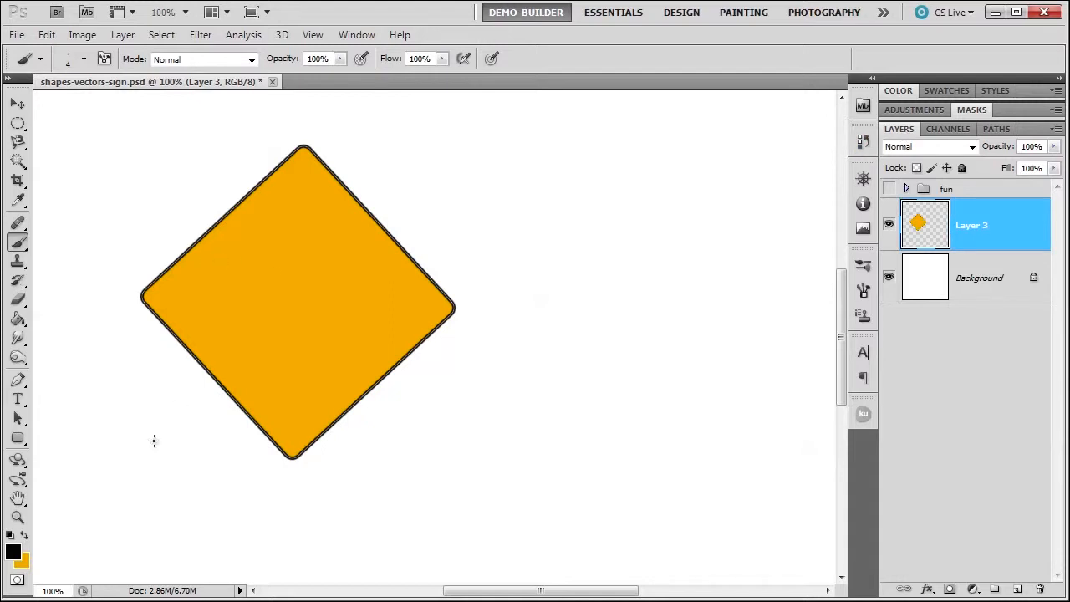
click(17, 438)
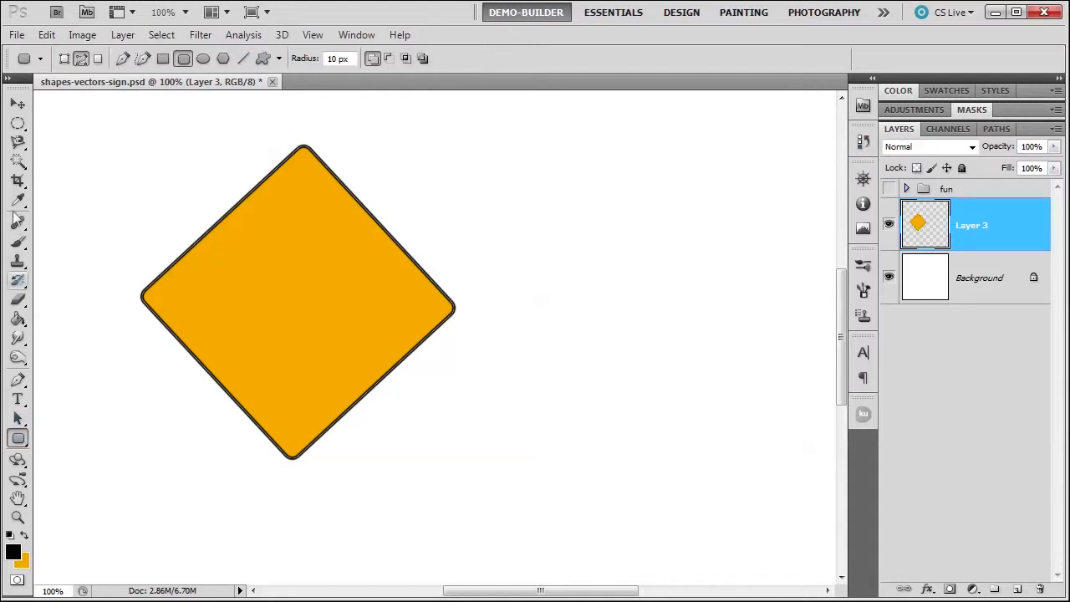
click(81, 59)
click(63, 59)
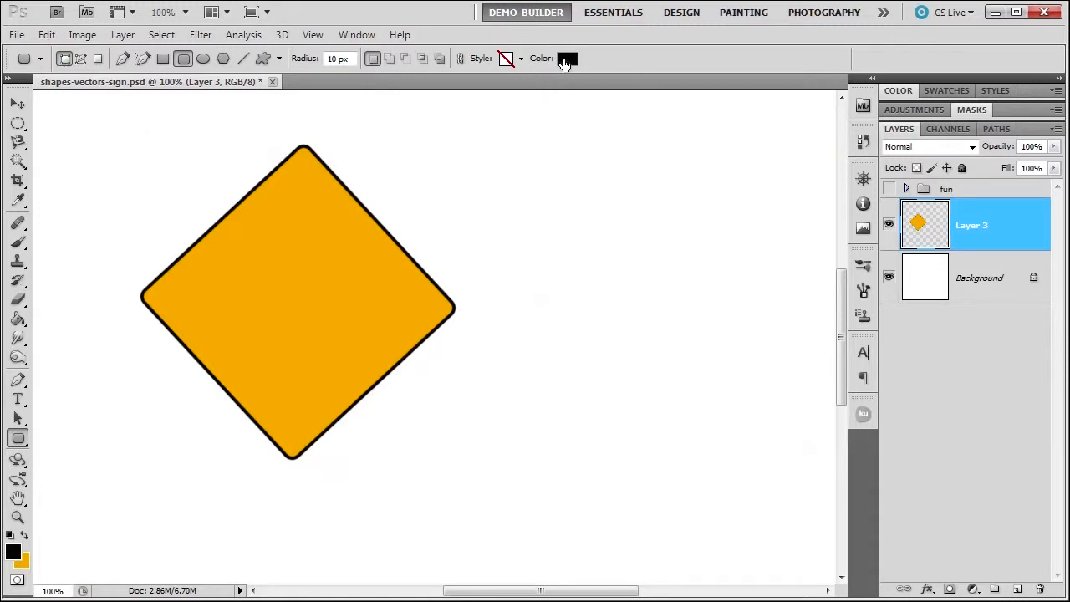
click(263, 59)
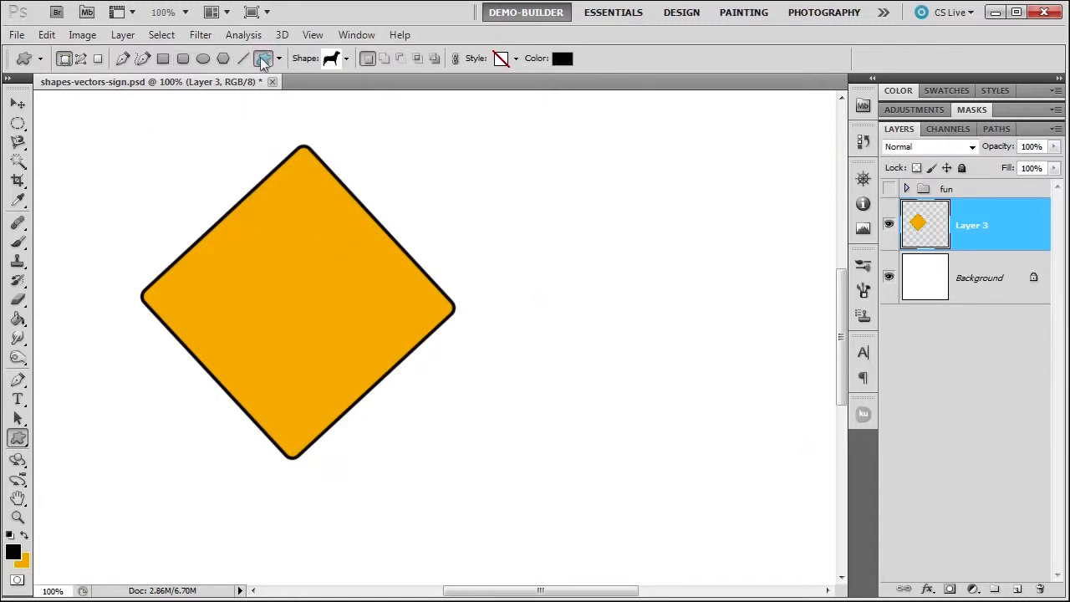
click(346, 60)
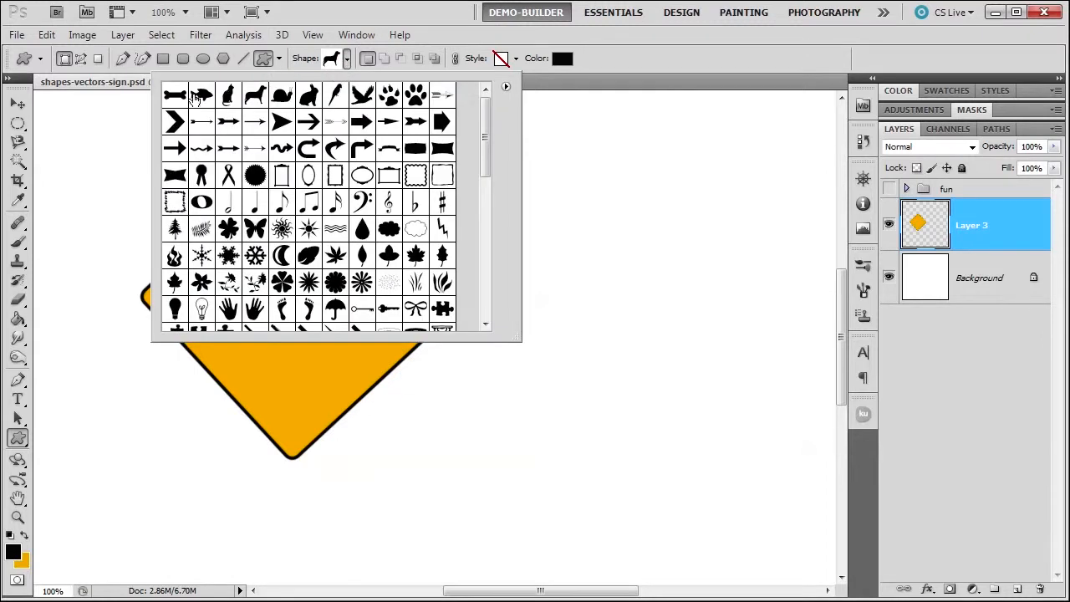
click(607, 48)
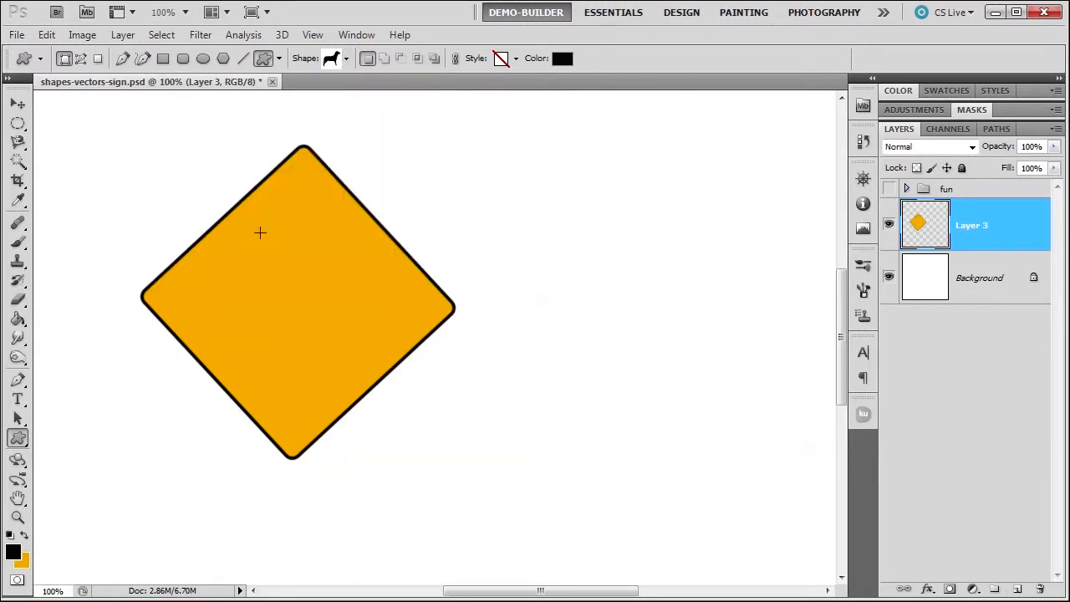
mouse_move(233, 228)
mouse_down()
mouse_move(306, 316)
mouse_move(381, 361)
mouse_move(354, 341)
mouse_up()
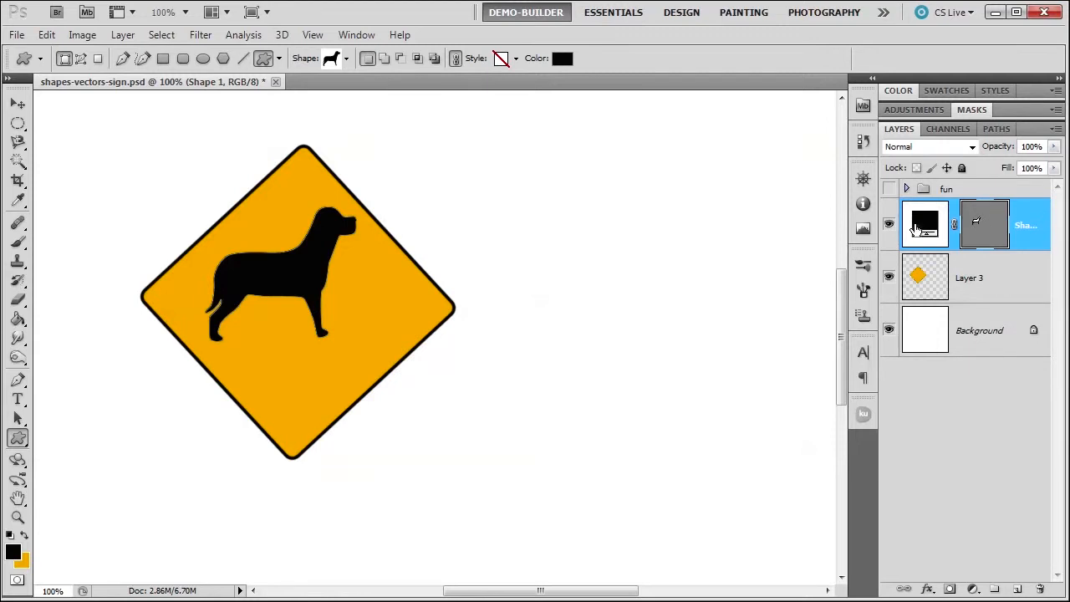
Move the dog shape up and to the left within the diamond, and delete its shape layer
click(17, 103)
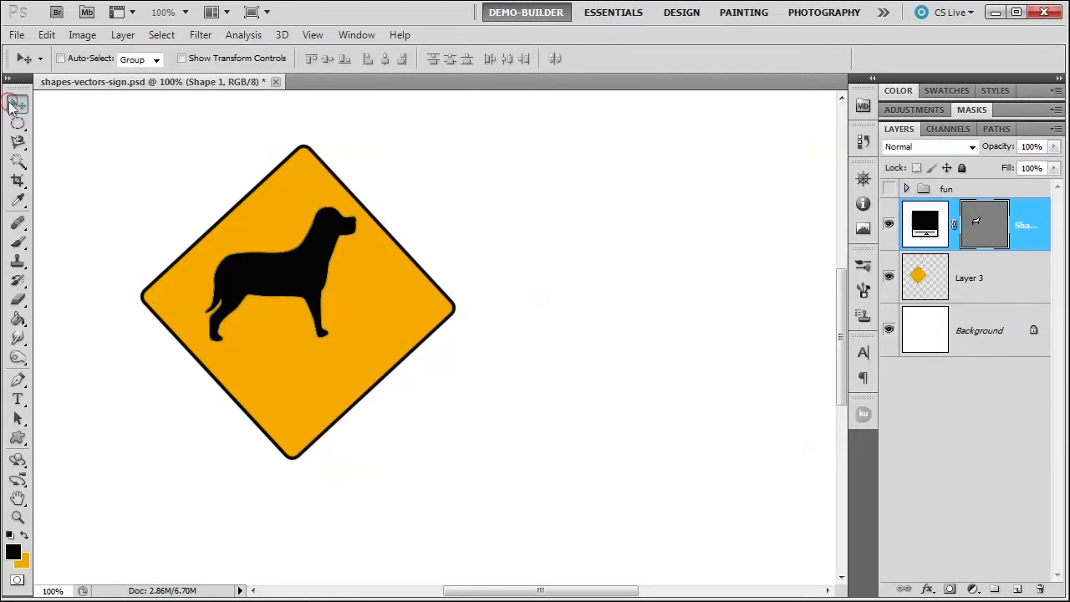
mouse_move(267, 287)
mouse_down()
mouse_move(274, 270)
mouse_move(251, 275)
mouse_move(275, 270)
mouse_move(258, 269)
mouse_up()
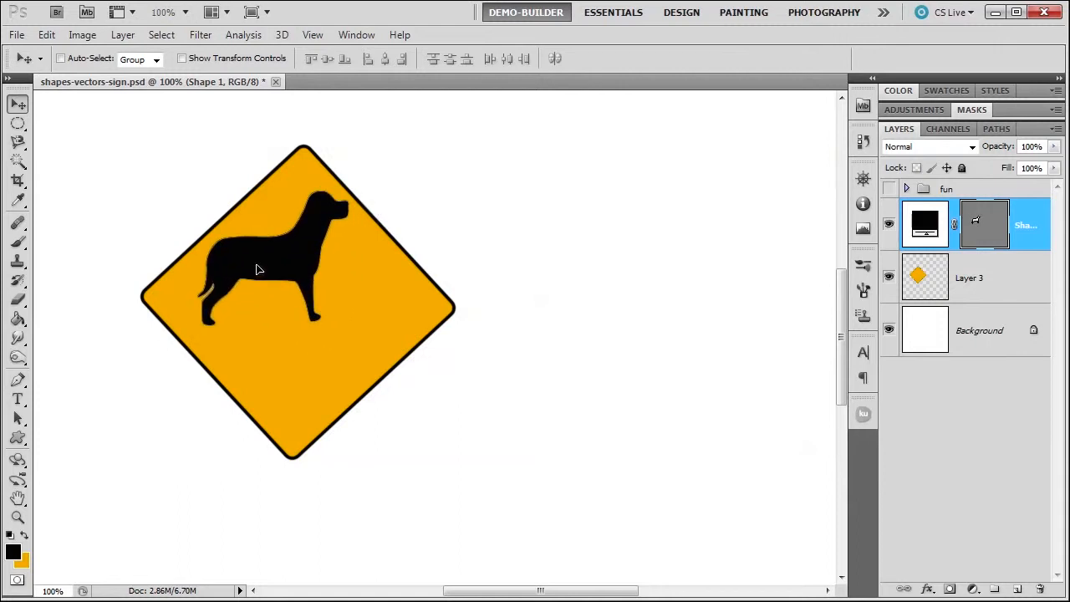
key(shift+Right)
key(shift+Down)
key(shift+Down)
key(Delete)
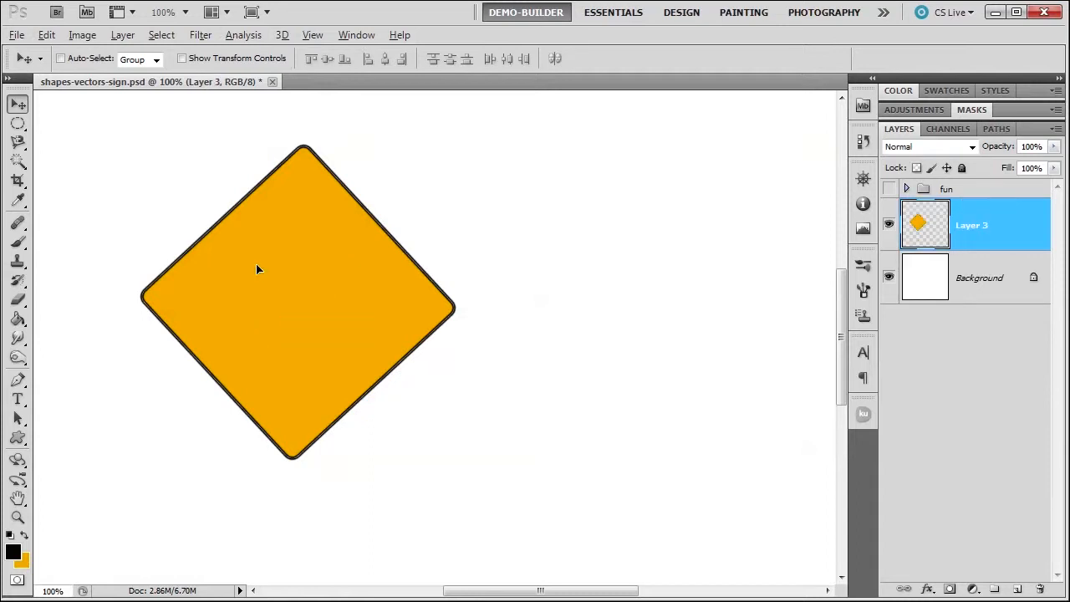
Draw the black dog as a shape layer inside the diamond again and undo it
key(alt)
click(18, 437)
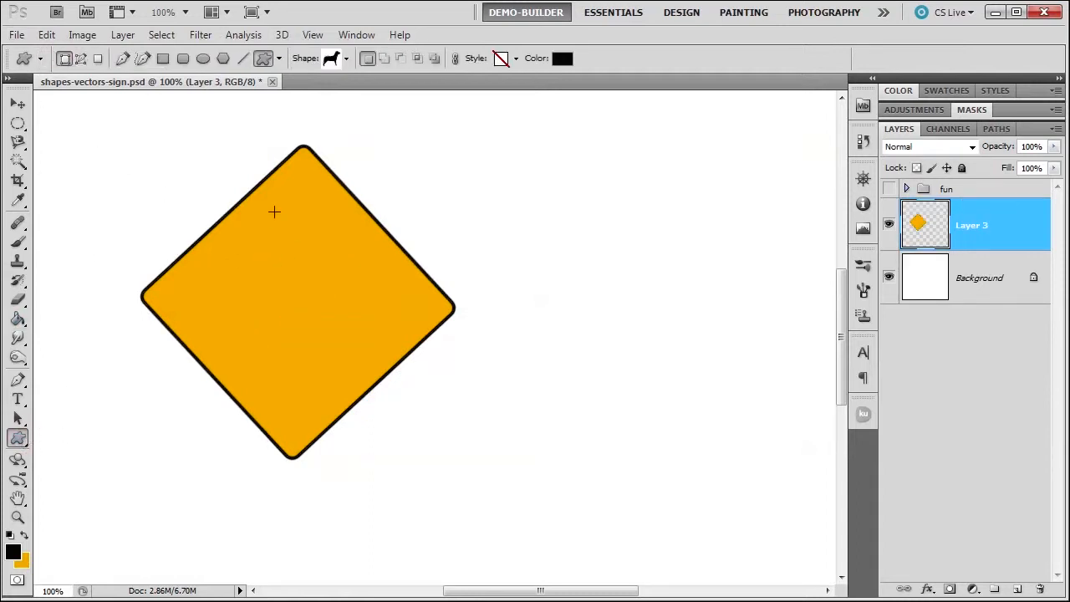
drag(274, 212, 366, 345)
key(space)
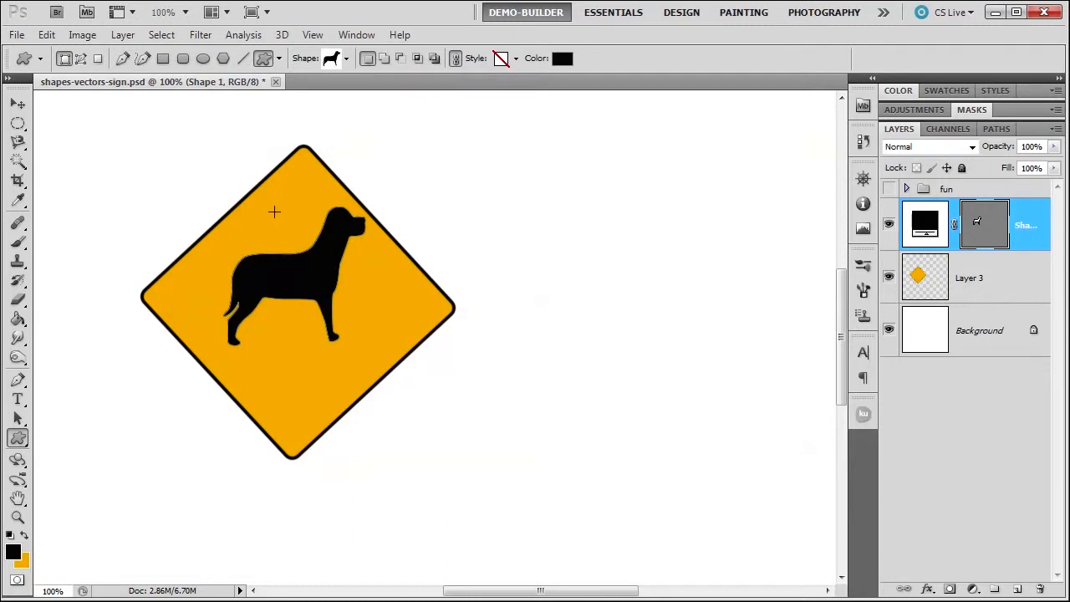
key(ctrl+z)
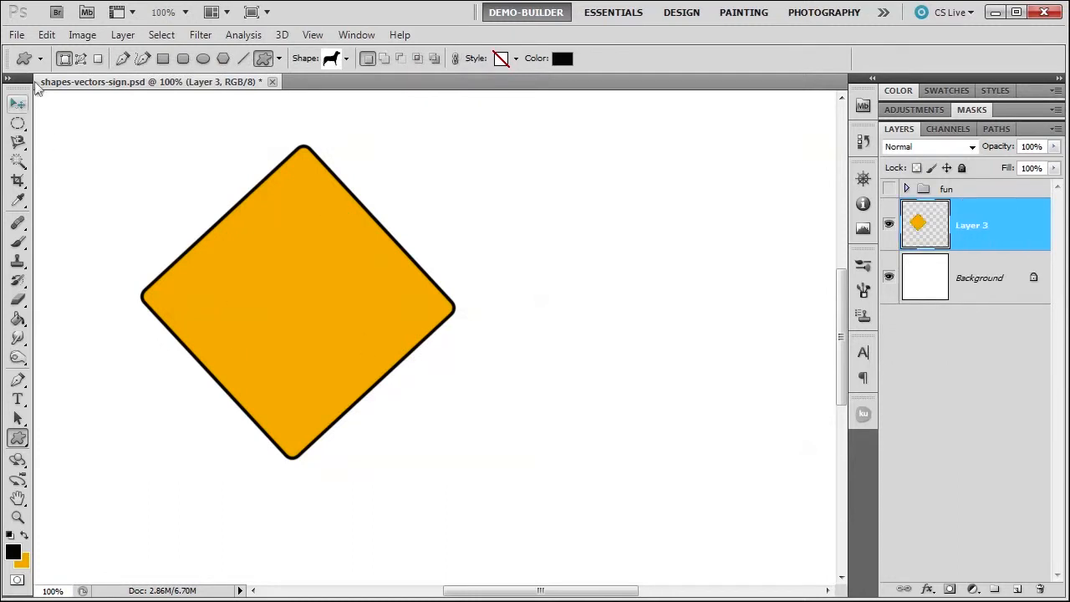
Draw the dog custom shape as a path in the middle of the diamond
click(80, 57)
drag(228, 226, 361, 351)
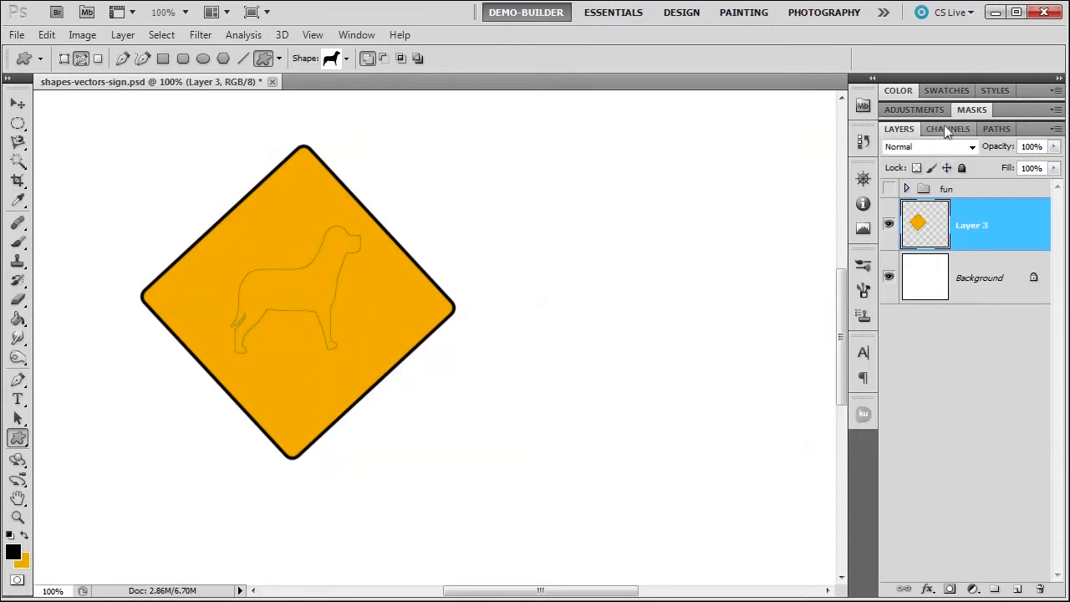
Save the dog's work path as Path 2 and fill it with black on Layer 3
click(999, 130)
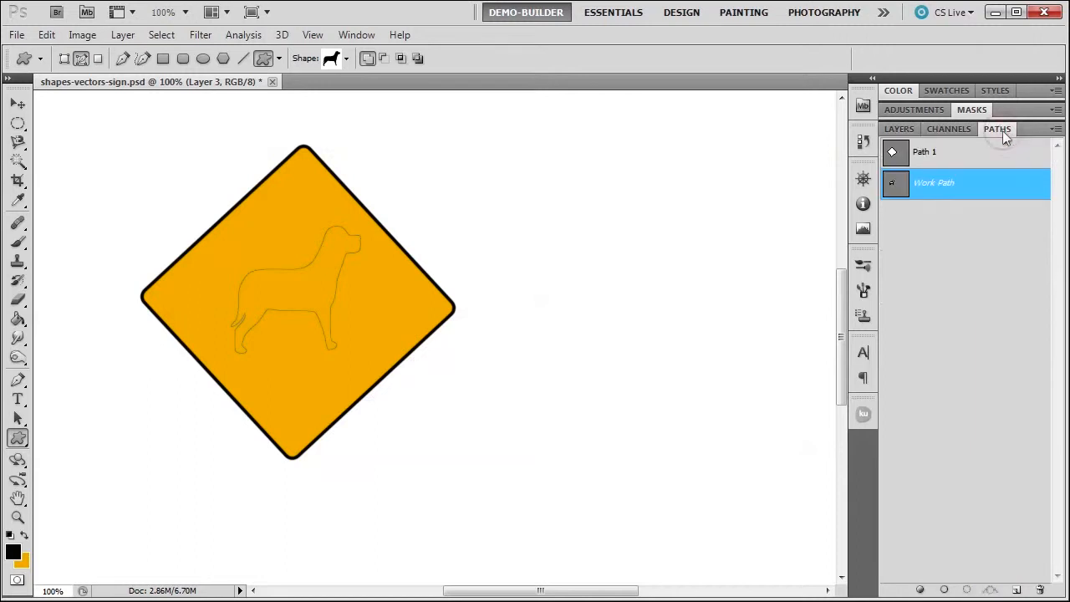
double_click(949, 186)
click(555, 207)
click(919, 590)
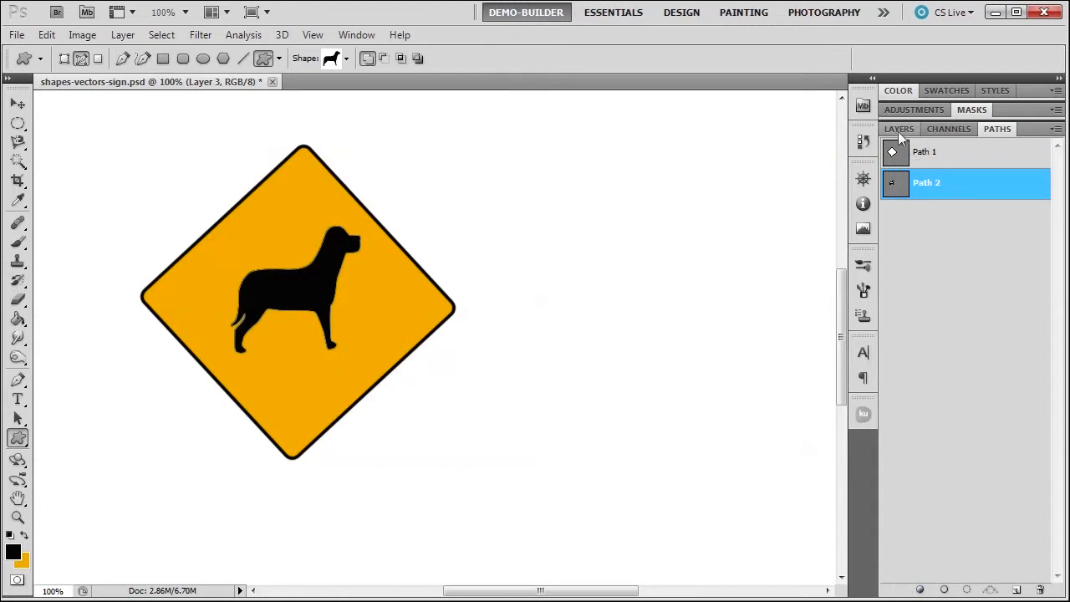
Move the dog's path down and to the right of the filled dog with the Path Selection tool, and dismiss the path
click(899, 131)
click(18, 418)
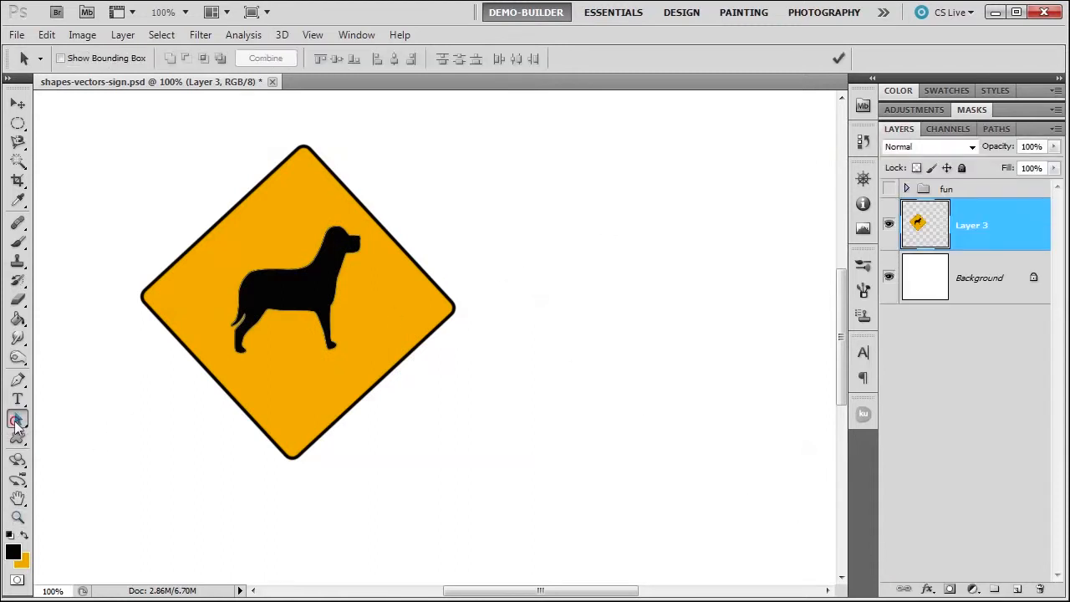
click(303, 309)
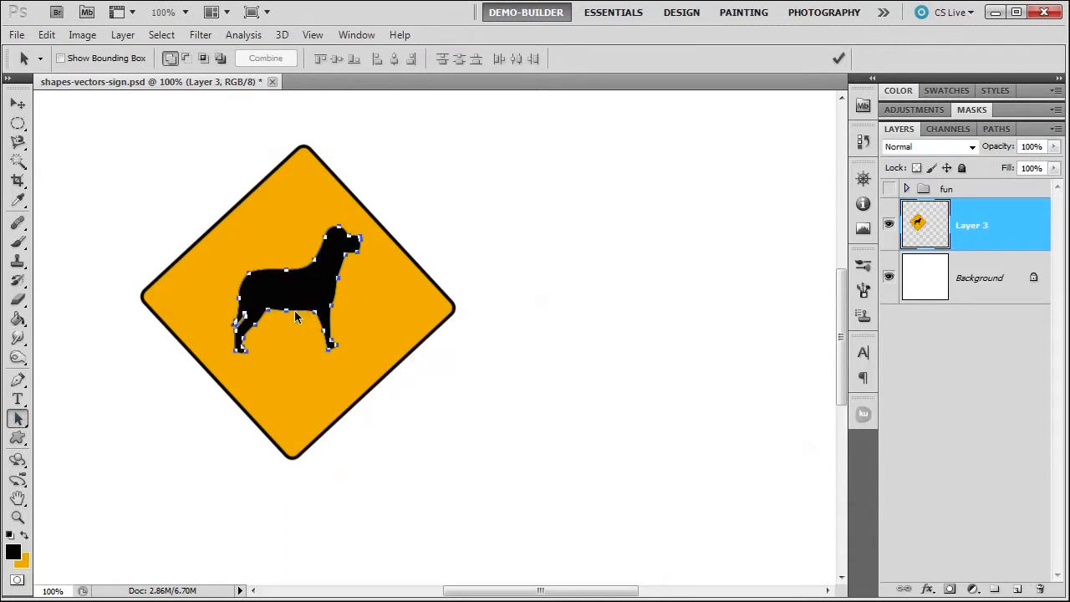
drag(300, 316, 319, 353)
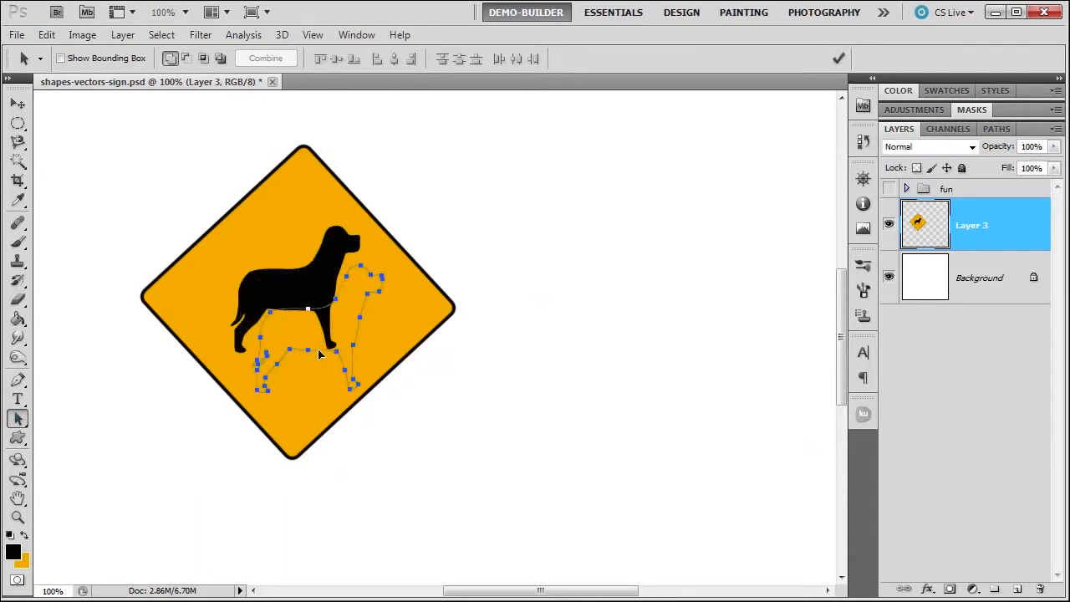
click(839, 58)
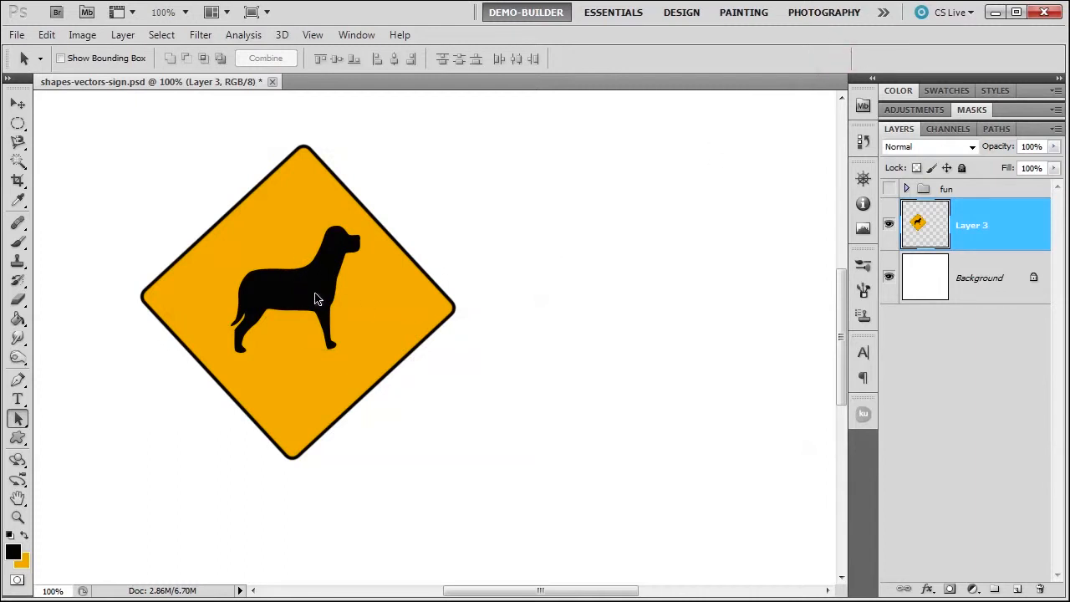
Undo the dog path's move, its black fill and the drawing of the path inside the diamond
key(ctrl+alt+z)
key(ctrl+alt+z)
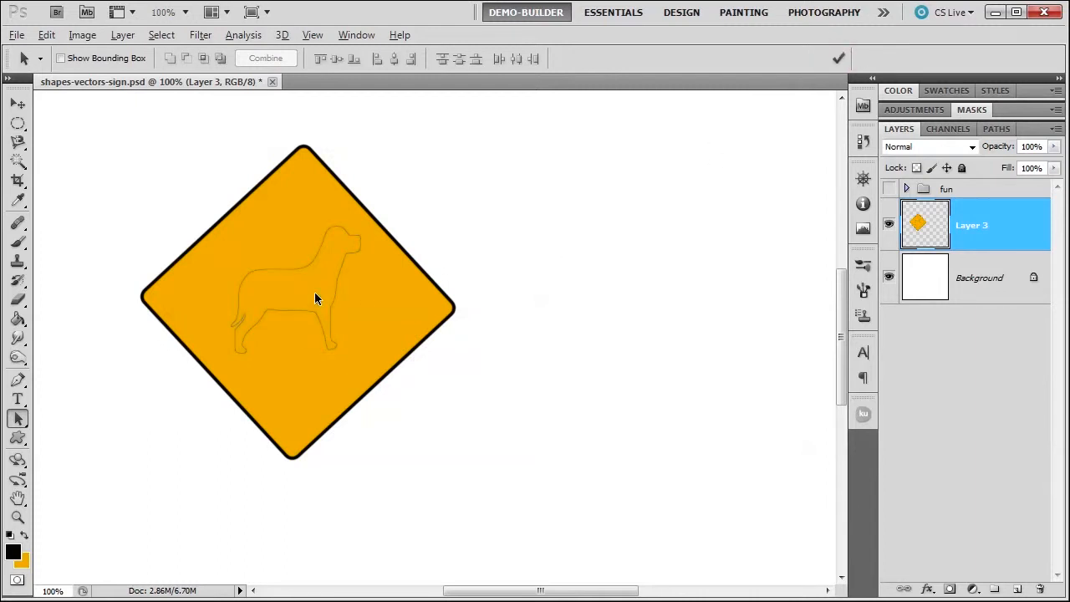
key(ctrl+alt+z)
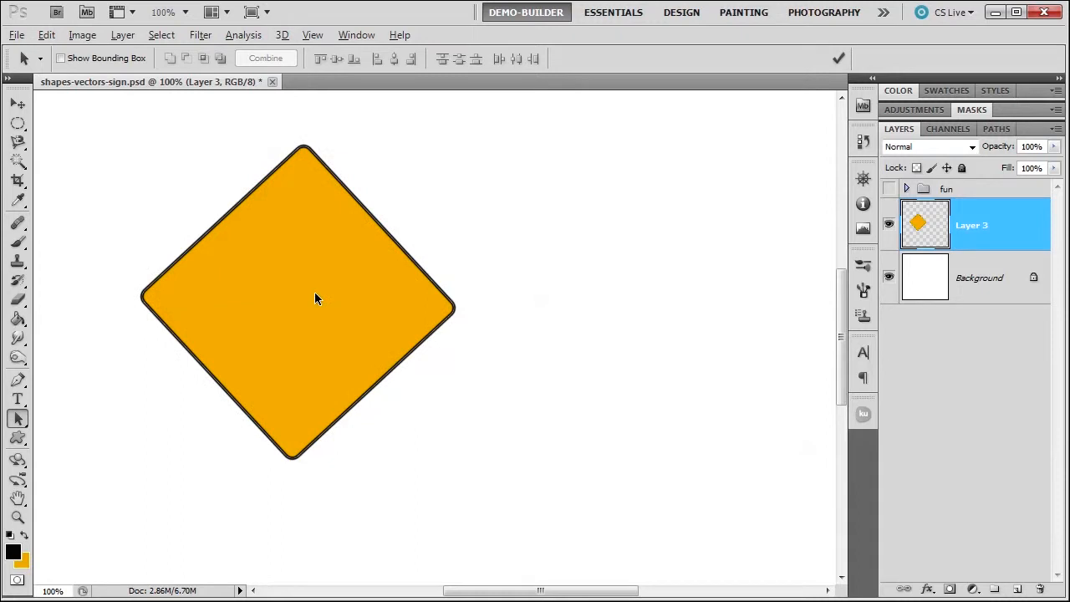
Draw the dog custom shape as a black shape layer inside the diamond and move it slightly up and to the left
key(alt)
click(18, 437)
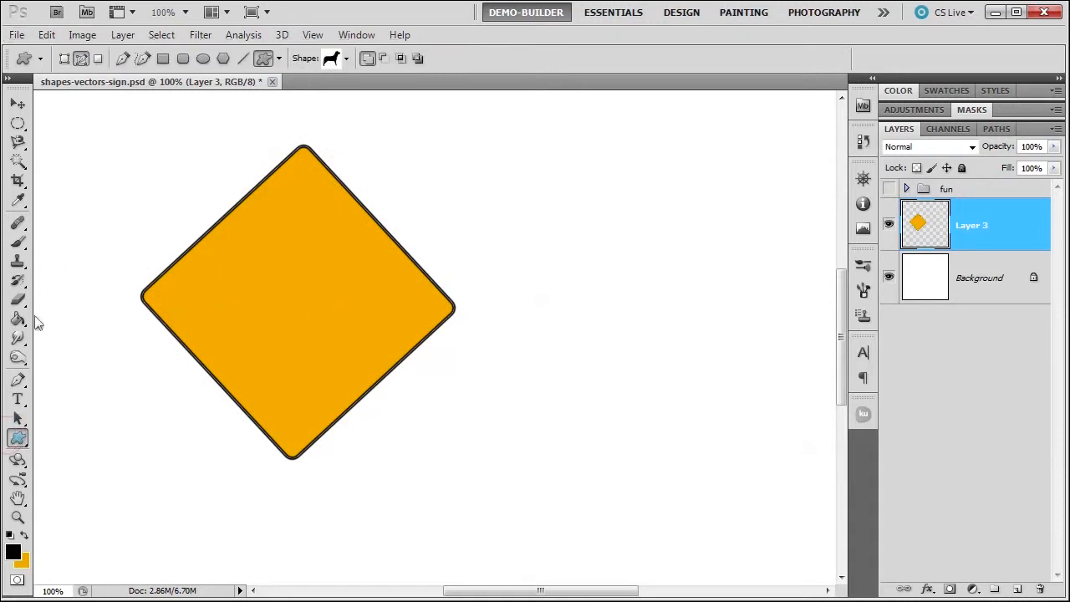
click(66, 60)
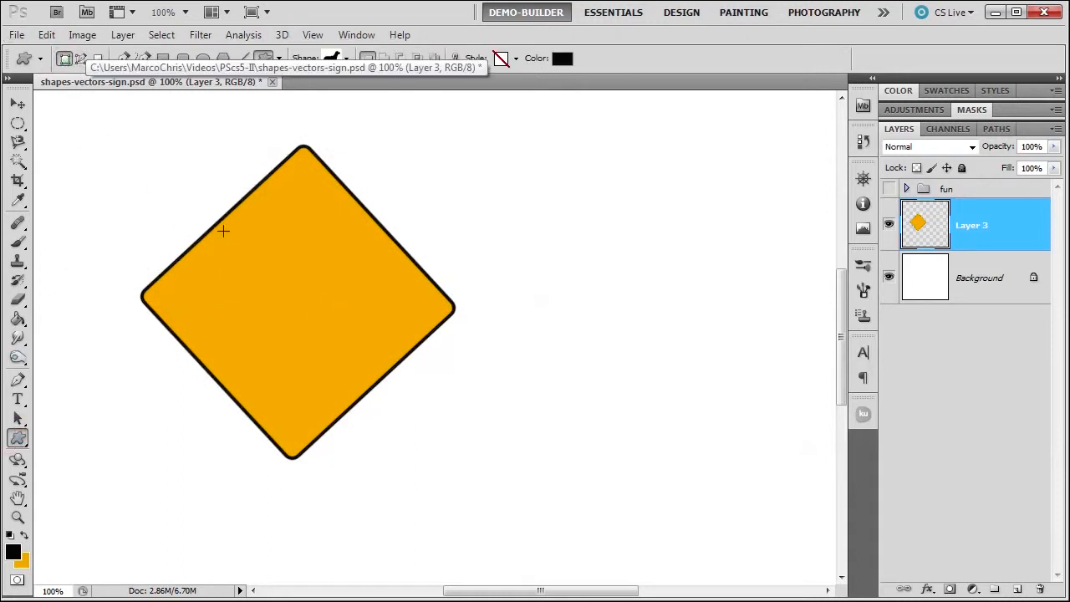
drag(222, 232, 374, 339)
key(v)
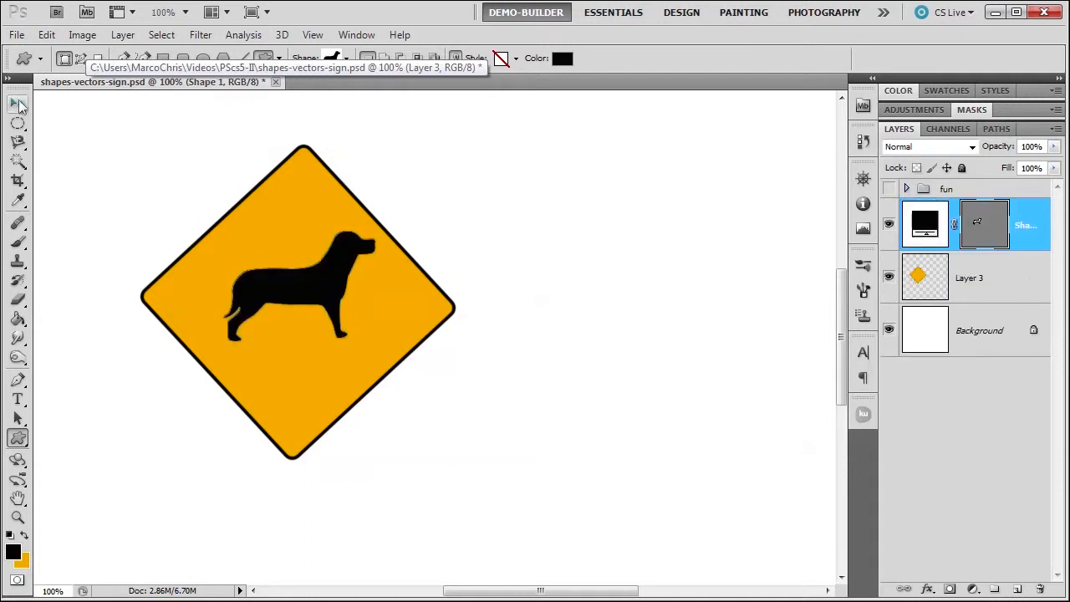
mouse_move(287, 279)
mouse_down()
mouse_move(267, 251)
mouse_move(277, 267)
mouse_up()
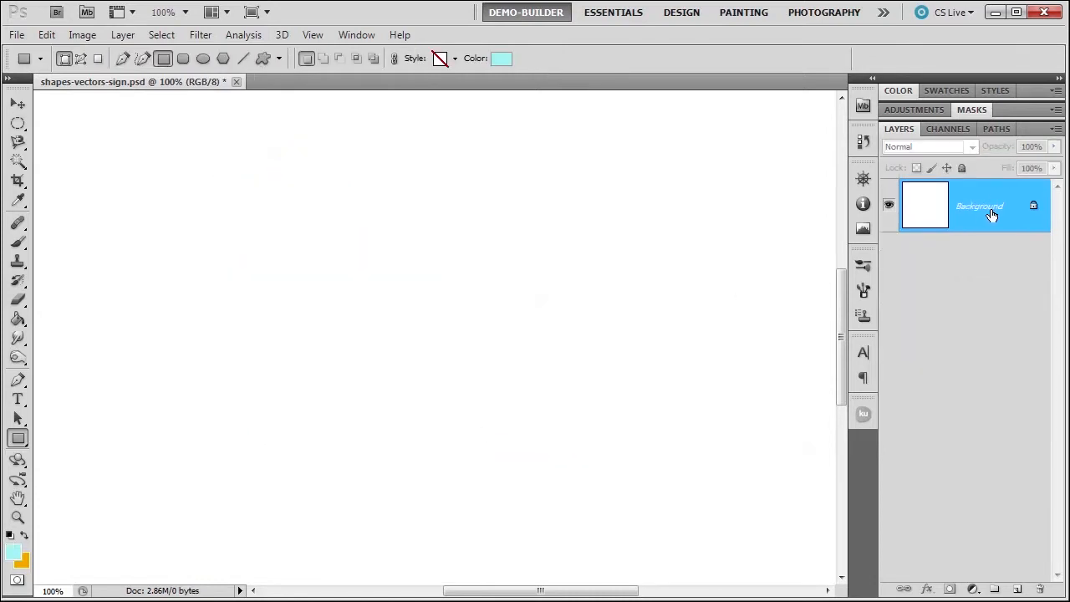
Draw a large, nearly square path with the Rectangle tool in the middle of the blank canvas
click(997, 131)
click(900, 132)
click(81, 58)
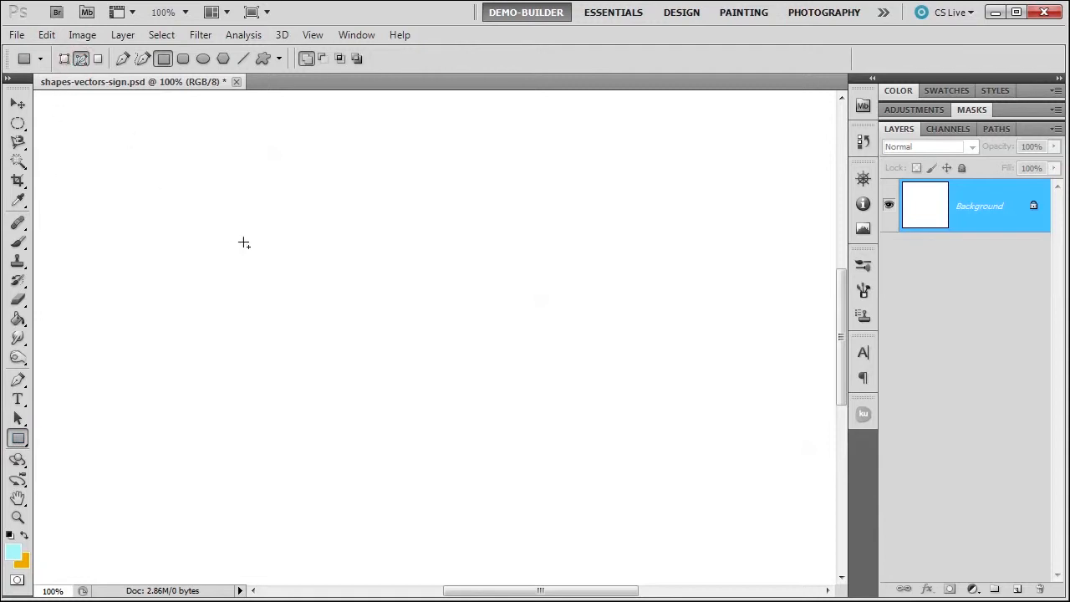
drag(263, 217, 520, 493)
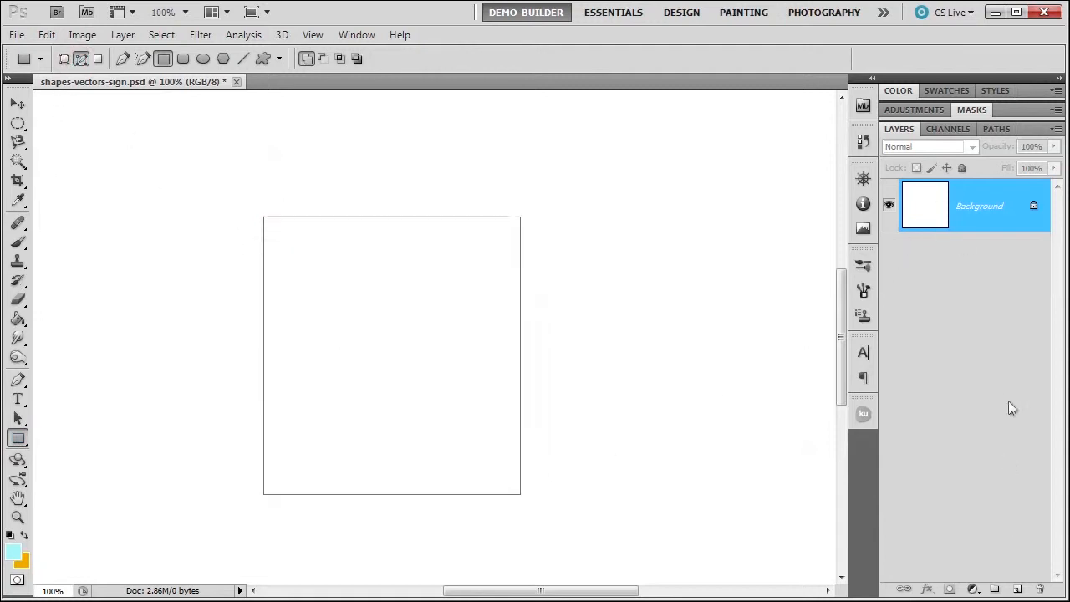
Set the Brush tool to the 25 px Round Blunt bristle tip with Texture enabled
click(997, 128)
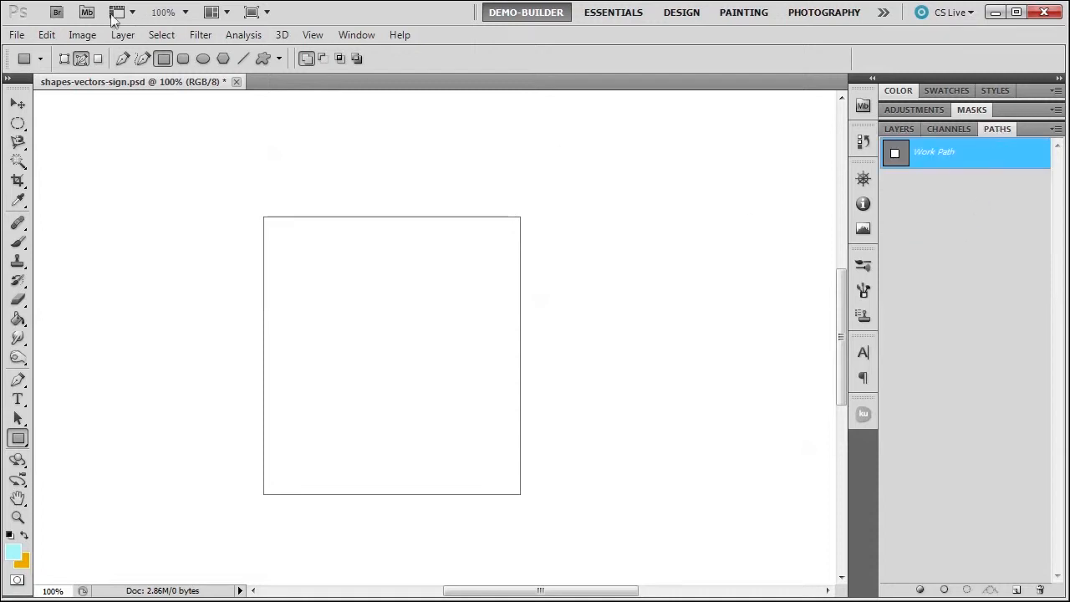
click(20, 242)
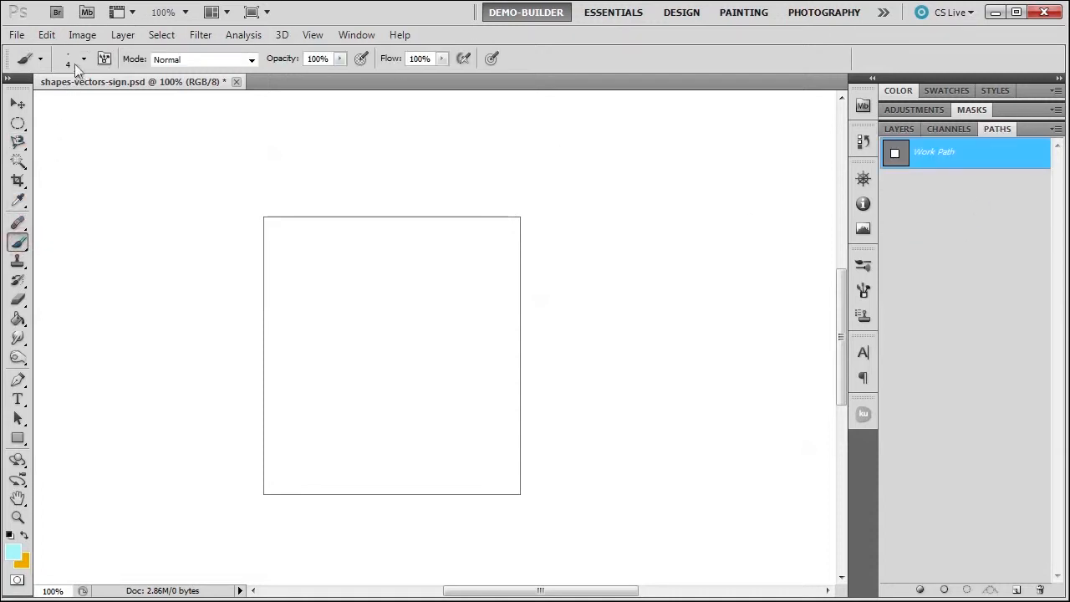
click(105, 58)
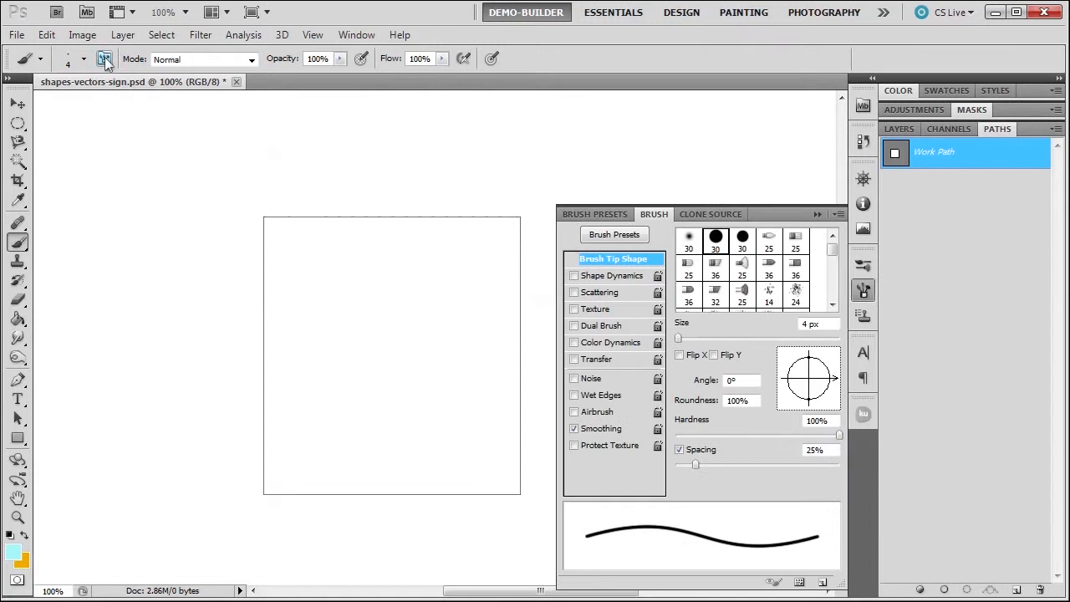
click(796, 241)
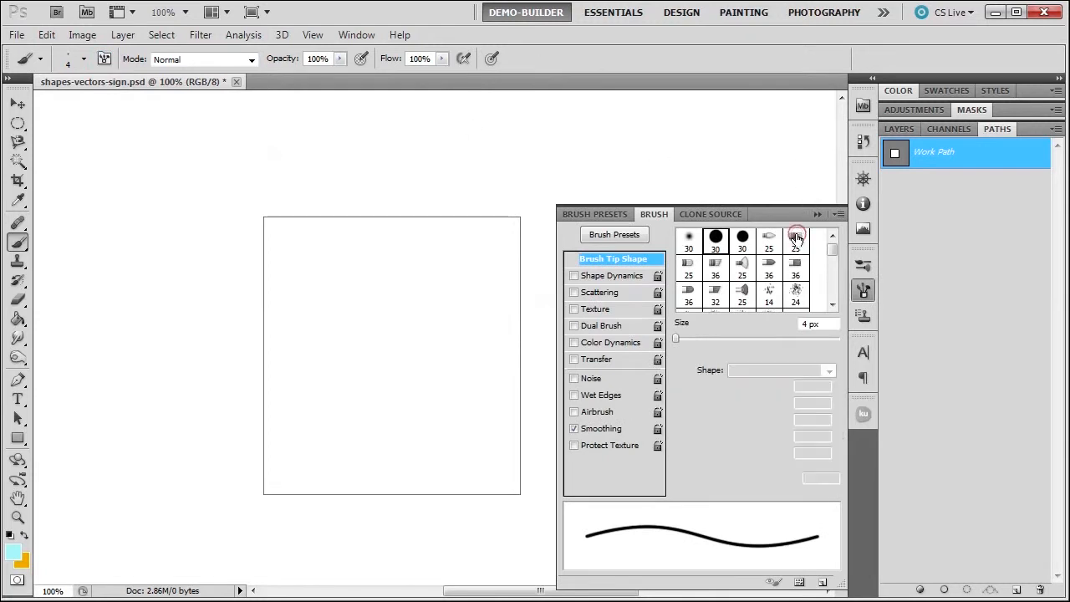
click(575, 309)
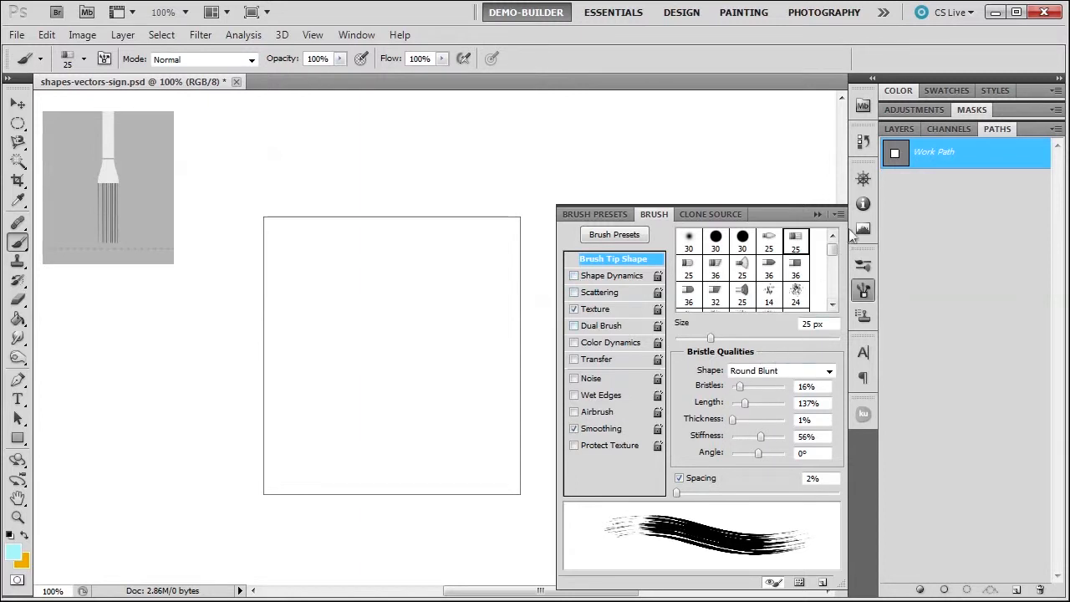
click(864, 293)
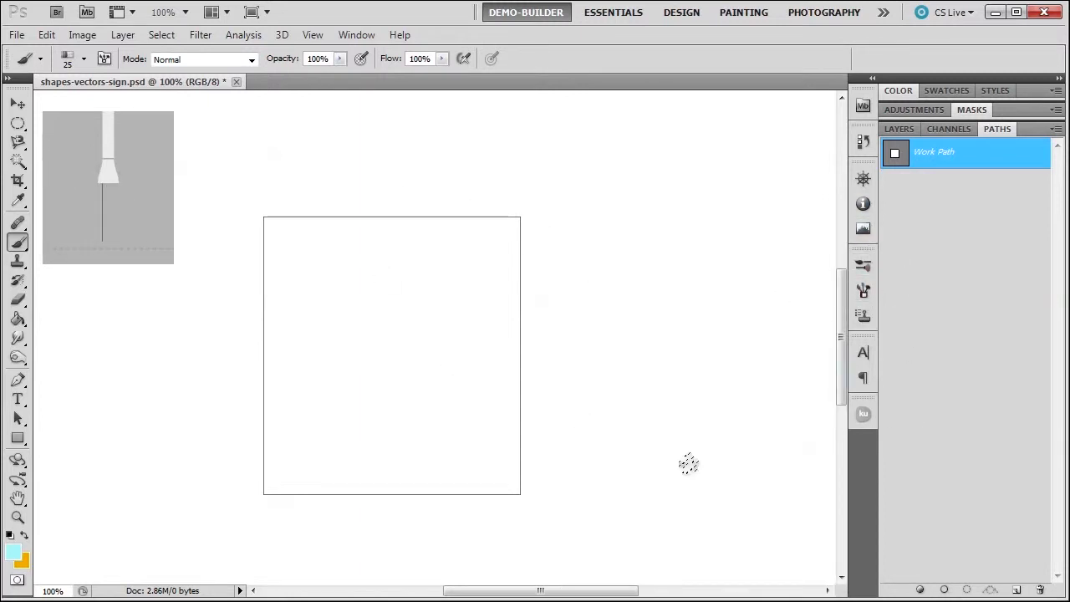
Stroke the rectangle path with the Brush in light cyan and delete its work path
alt+click(944, 590)
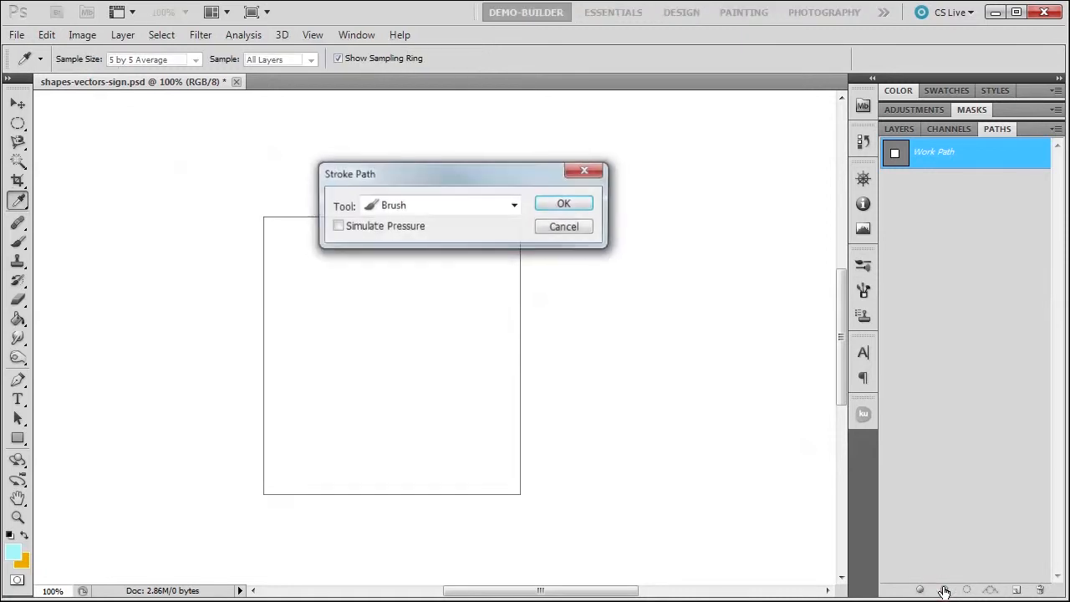
click(554, 209)
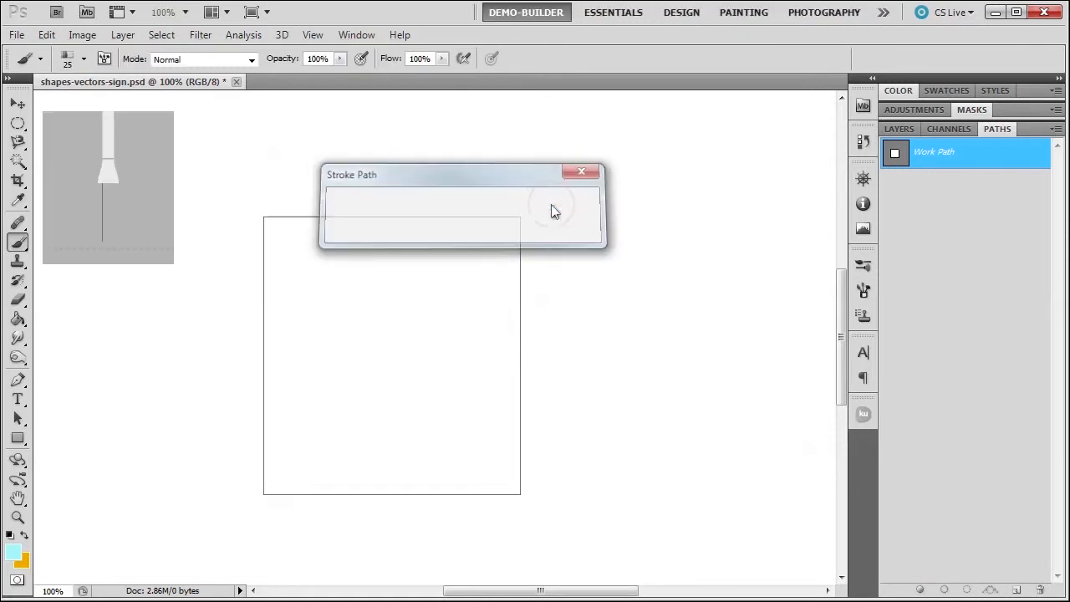
click(980, 187)
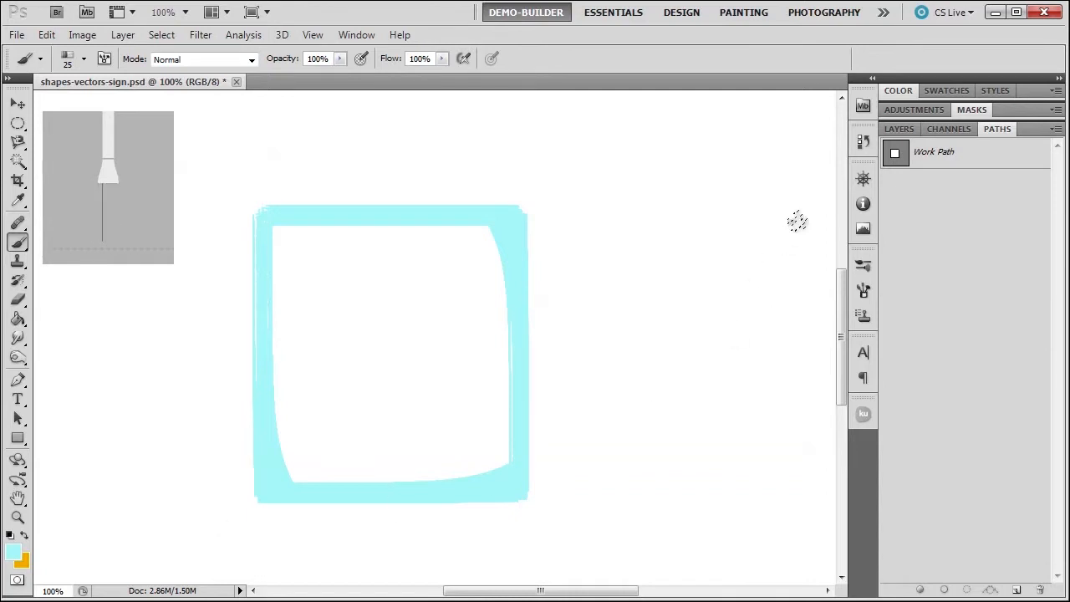
click(960, 159)
key(Delete)
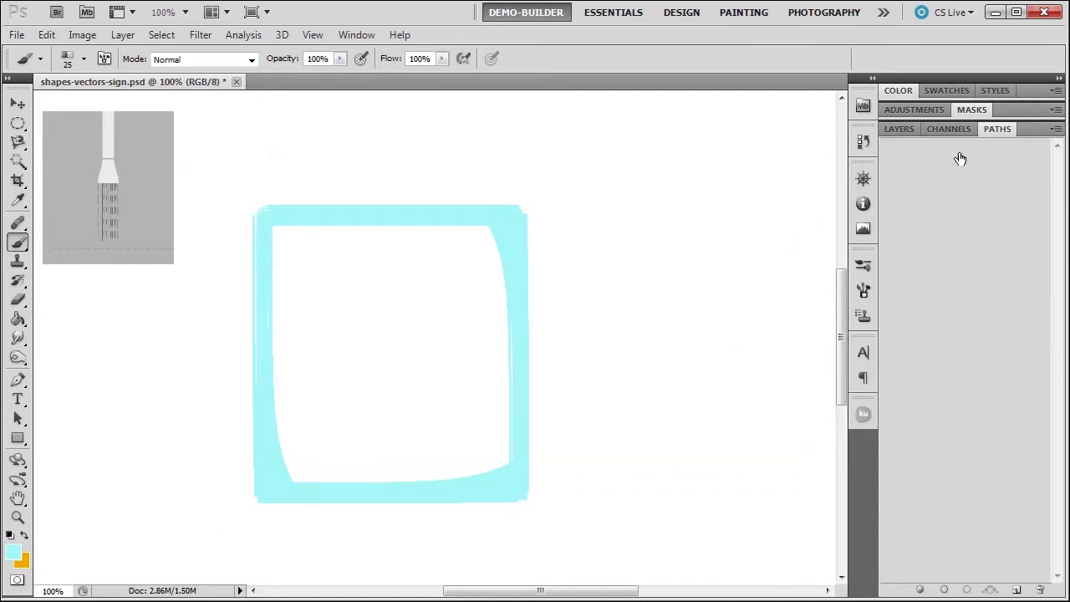
Undo the path deletion and the brush stroke around the rectangle
click(903, 129)
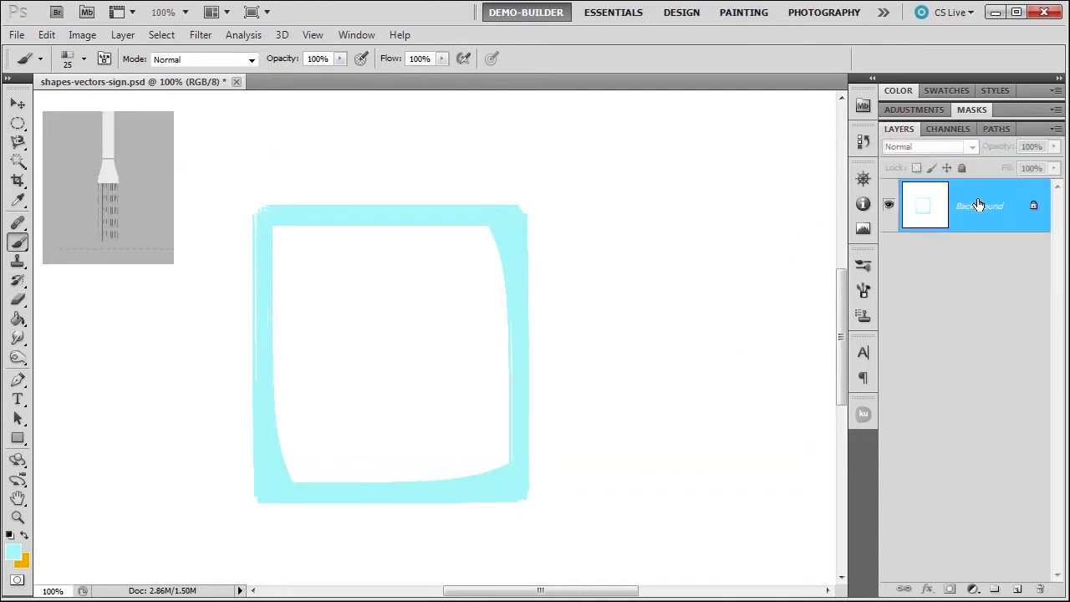
key(ctrl+alt+z)
key(ctrl+alt+z)
key(ctrl+alt+z)
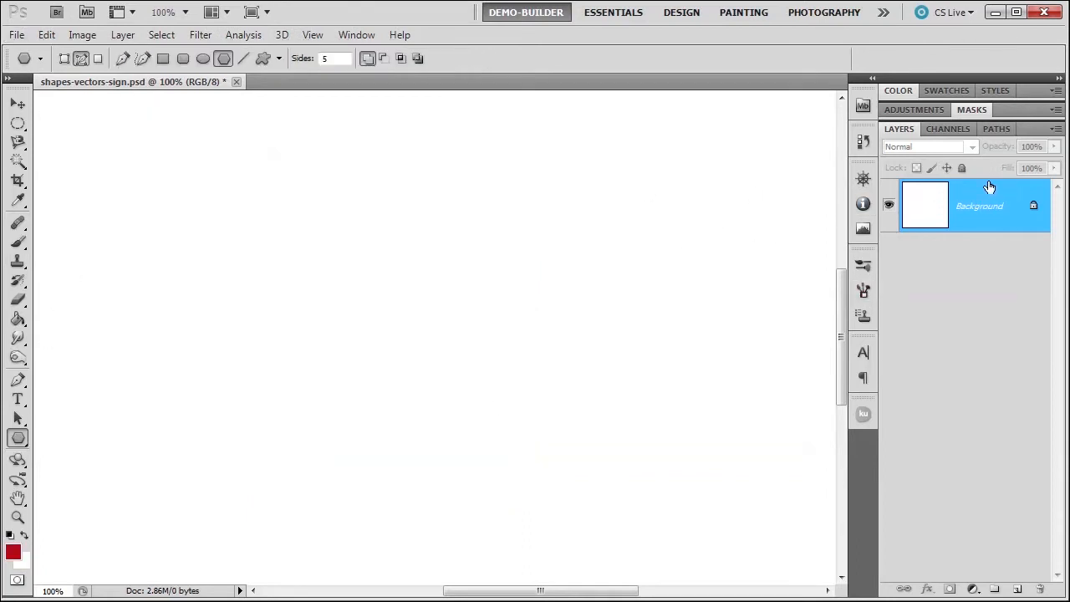
Draw a large five-pointed star path in the middle of the canvas with the Polygon tool's Star option and 50% indented sides
click(999, 128)
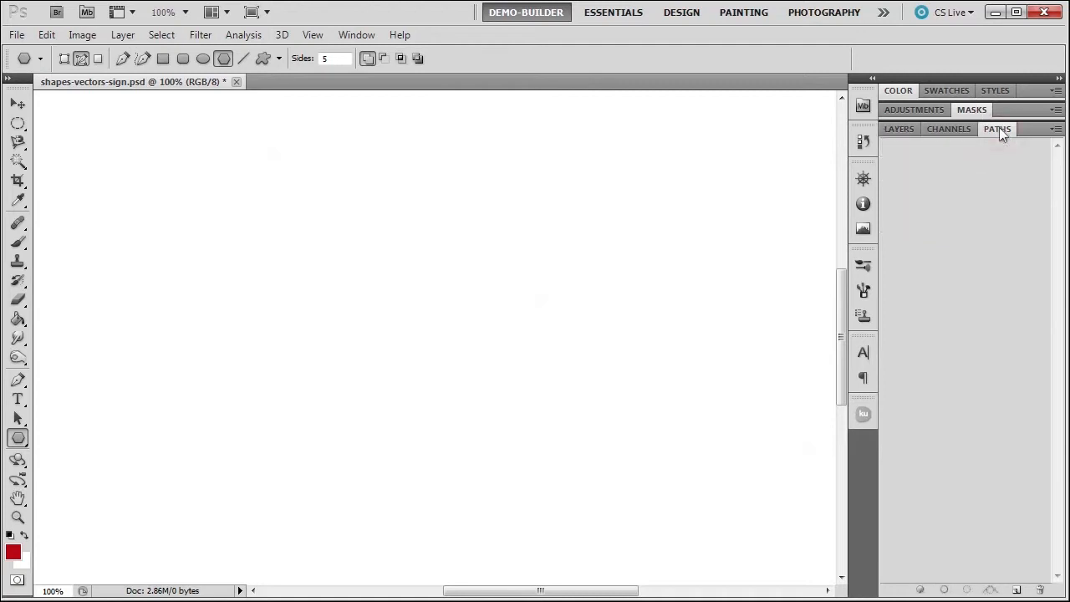
click(896, 127)
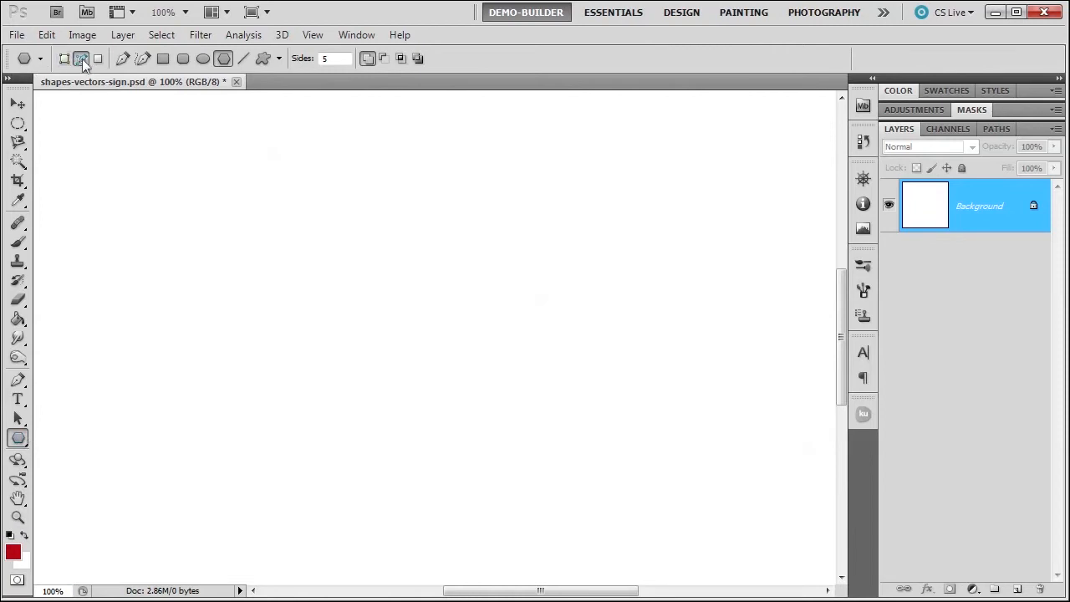
click(279, 60)
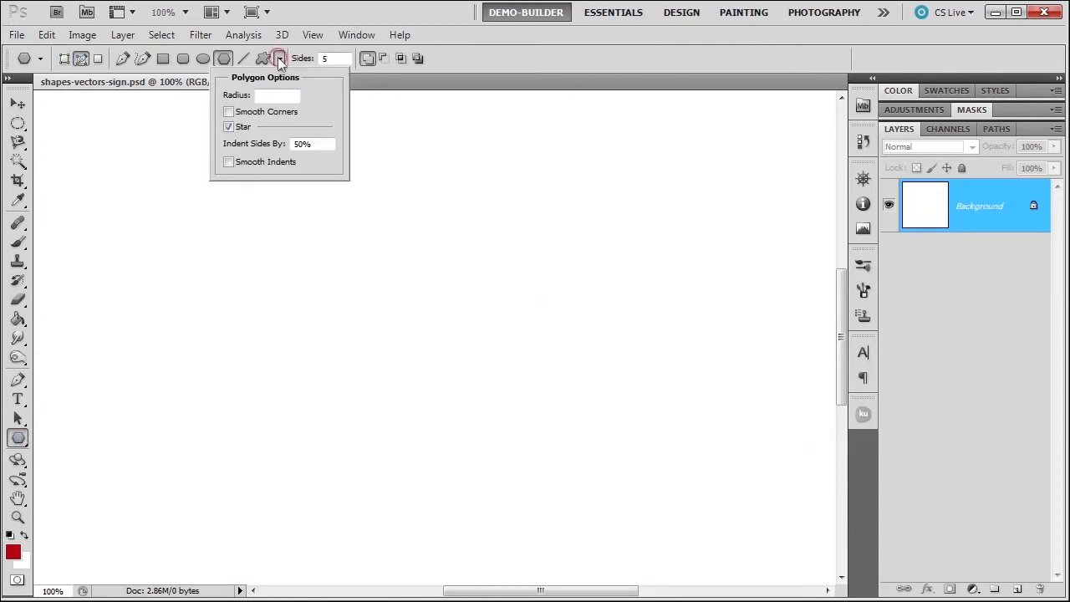
click(506, 64)
drag(401, 220, 400, 220)
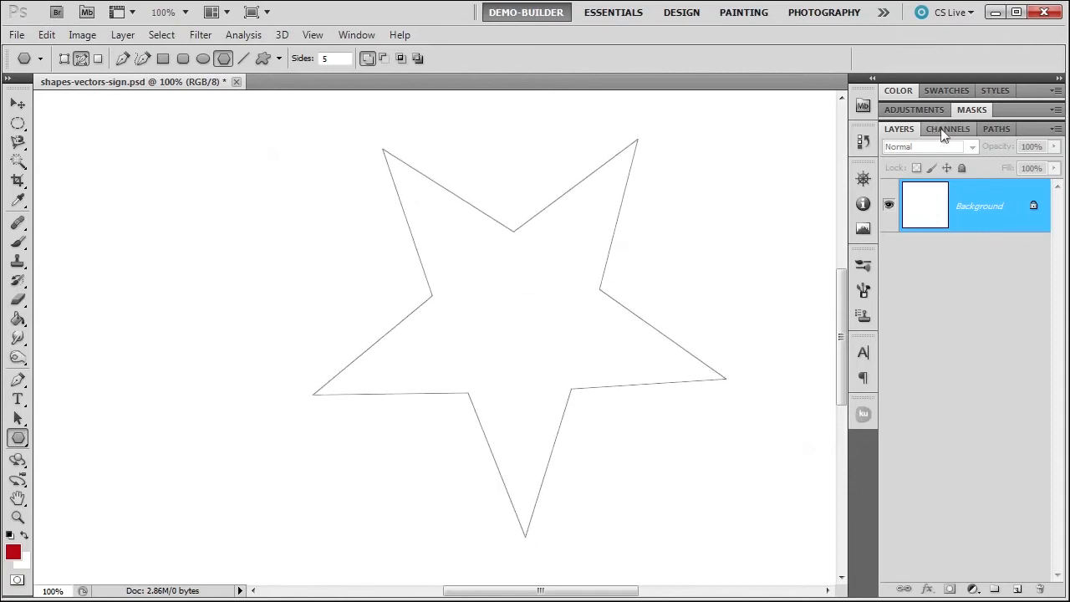
Fill the star's work path with the red foreground colour
click(989, 130)
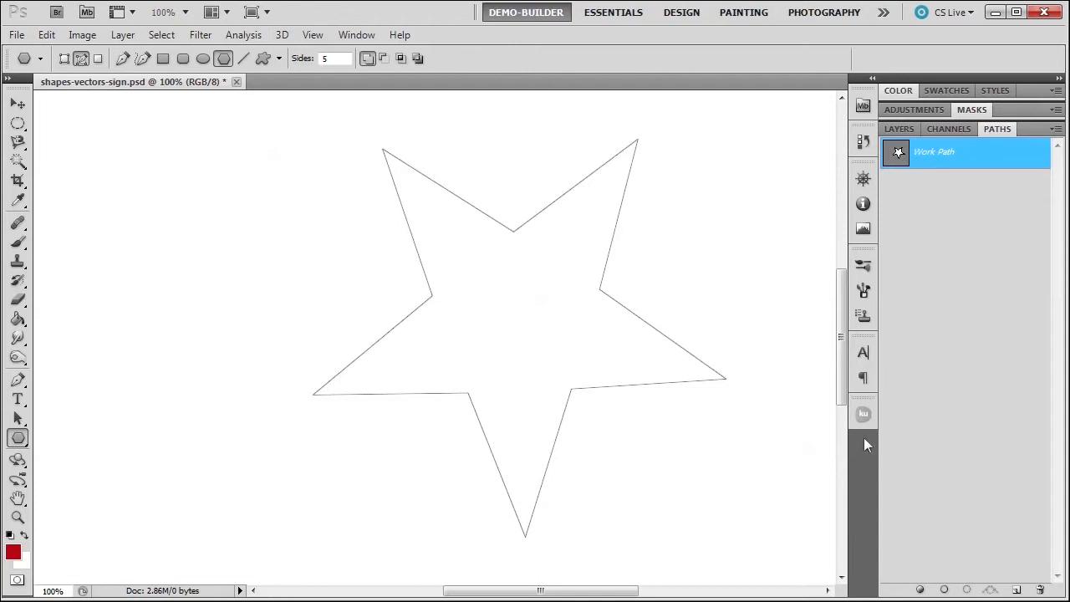
click(919, 590)
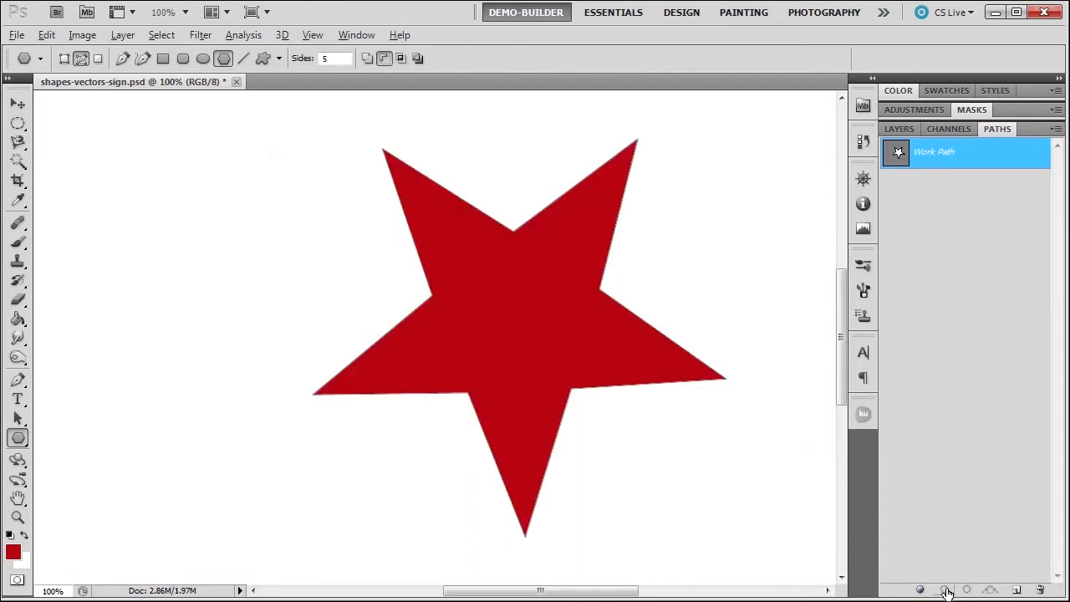
alt+click(944, 589)
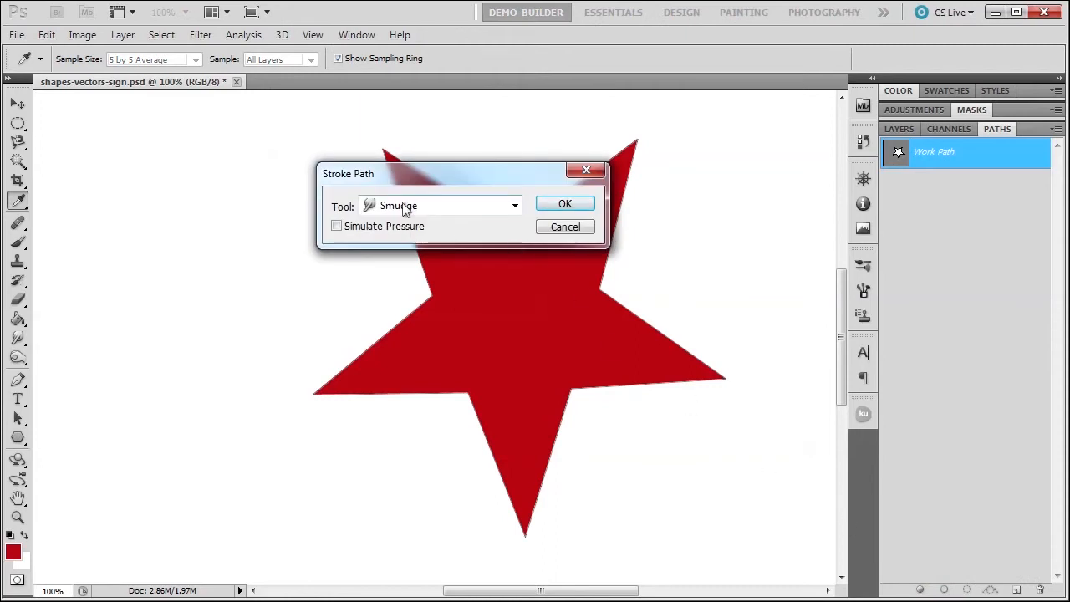
click(551, 225)
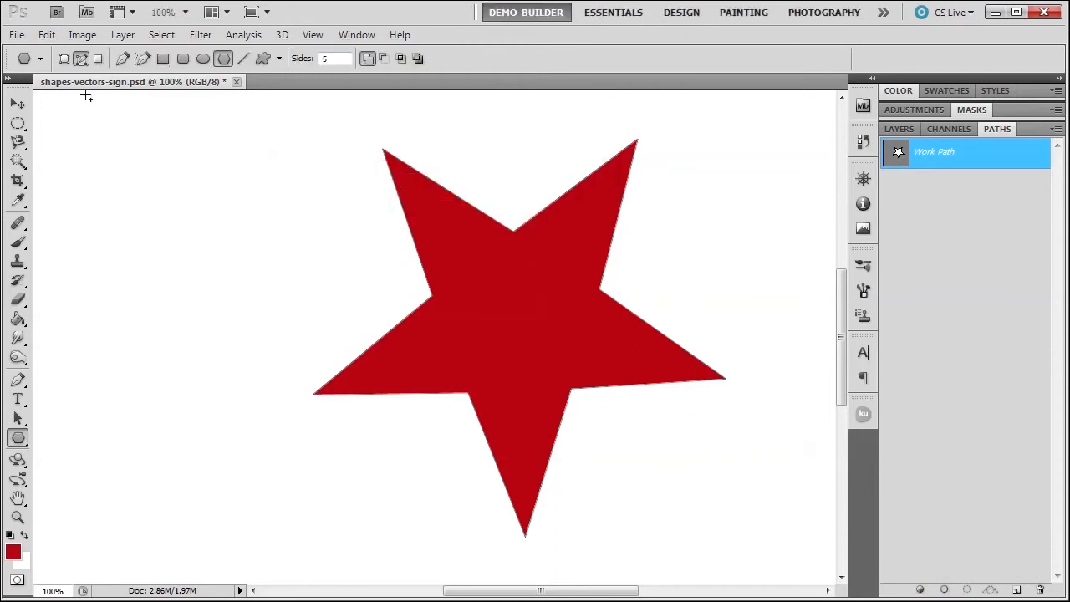
Stroke the red star's path with the Smudge tool using the 30 px brush at 100% strength, and dismiss the path
click(18, 341)
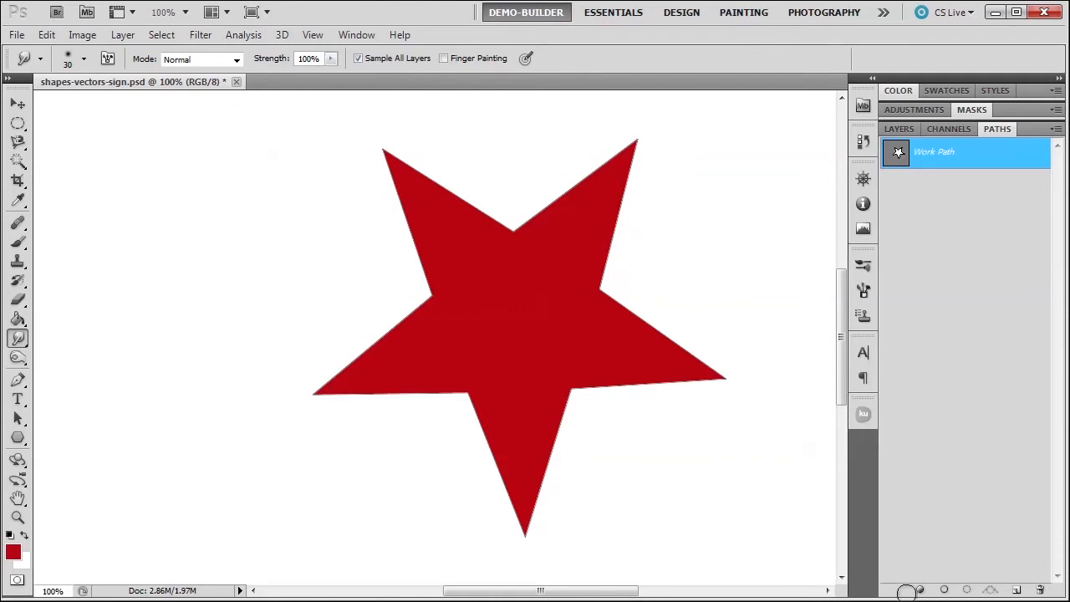
alt+click(947, 592)
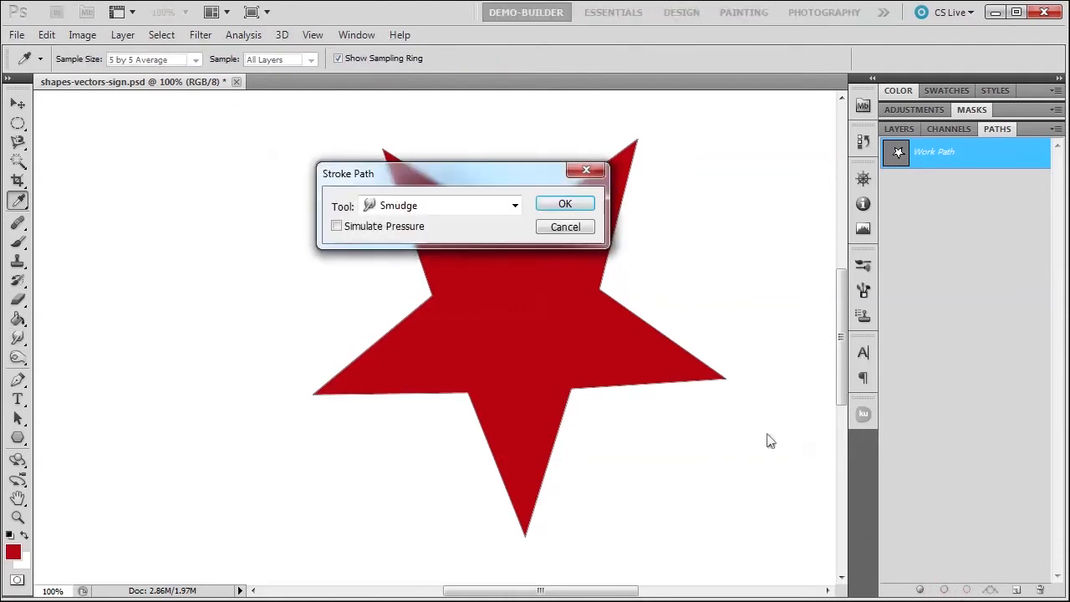
click(554, 204)
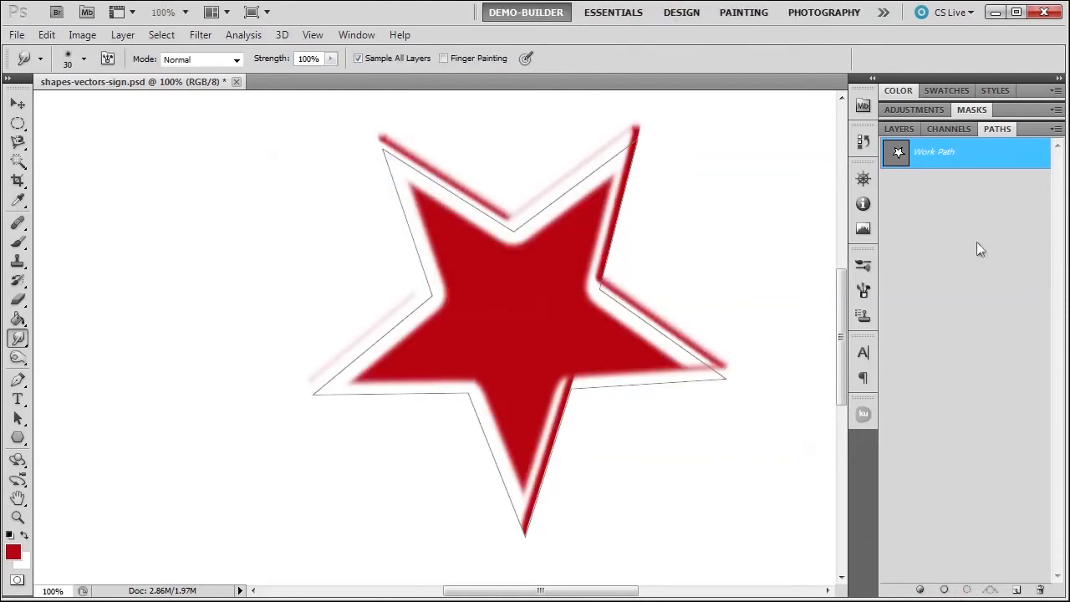
click(938, 247)
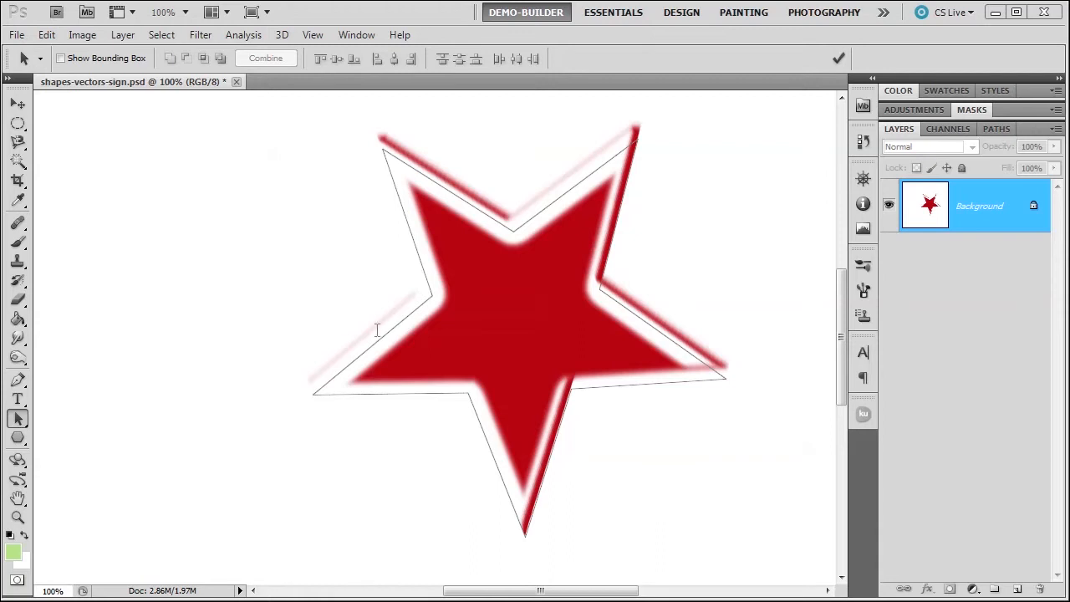
Add a new layer, then duplicate the star's Path 1 and move the copy left so it overlaps the red star
click(1017, 591)
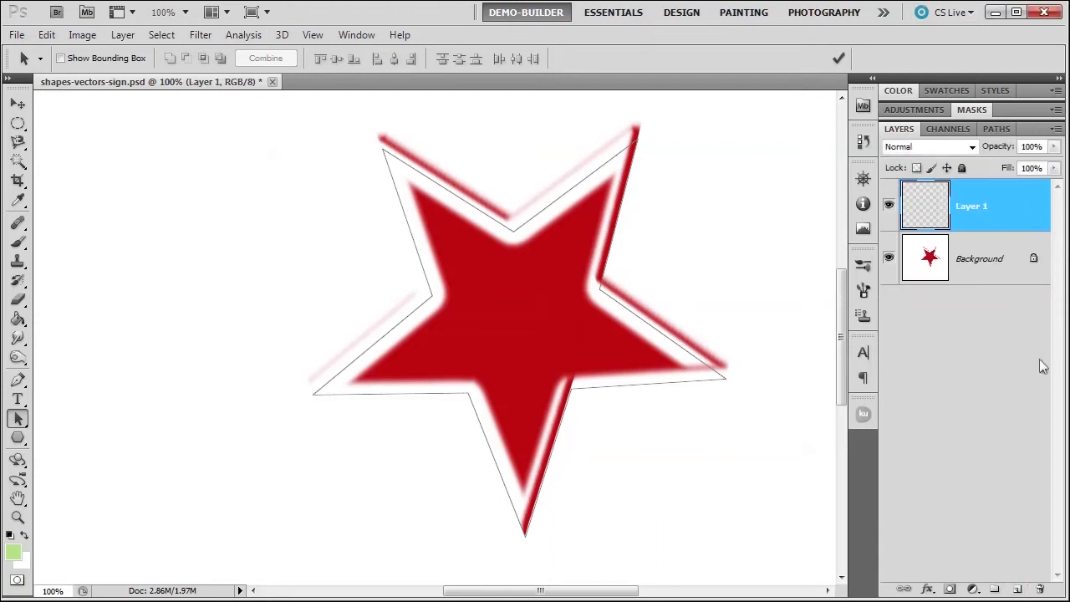
click(997, 130)
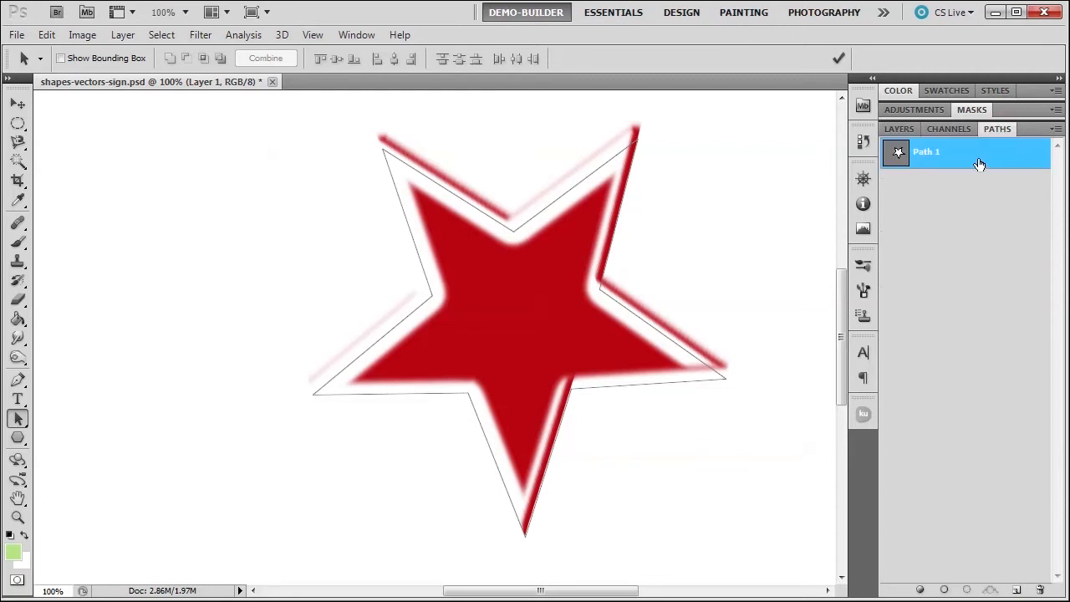
drag(979, 407, 1017, 590)
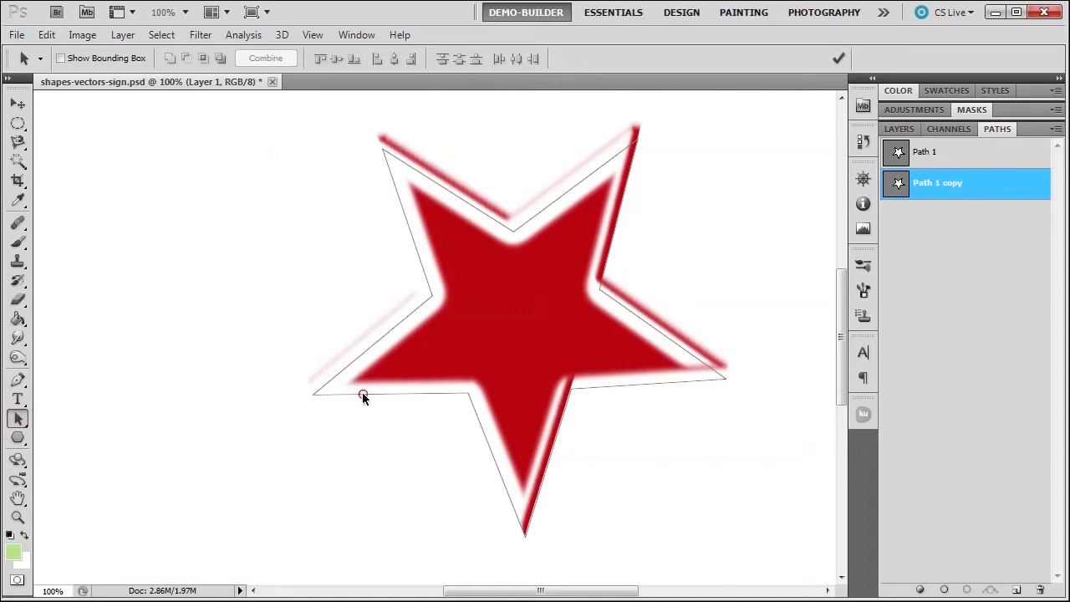
drag(362, 394, 212, 402)
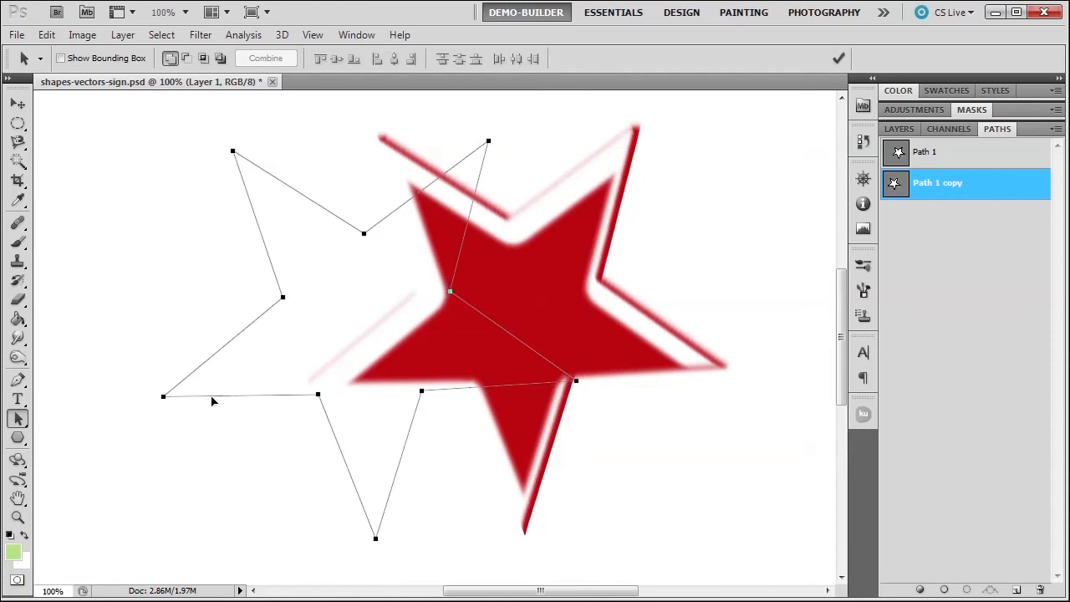
Fill the copied star path with light green on Layer 1 and stroke it with the Smudge tool, leaving the path deselected
click(919, 591)
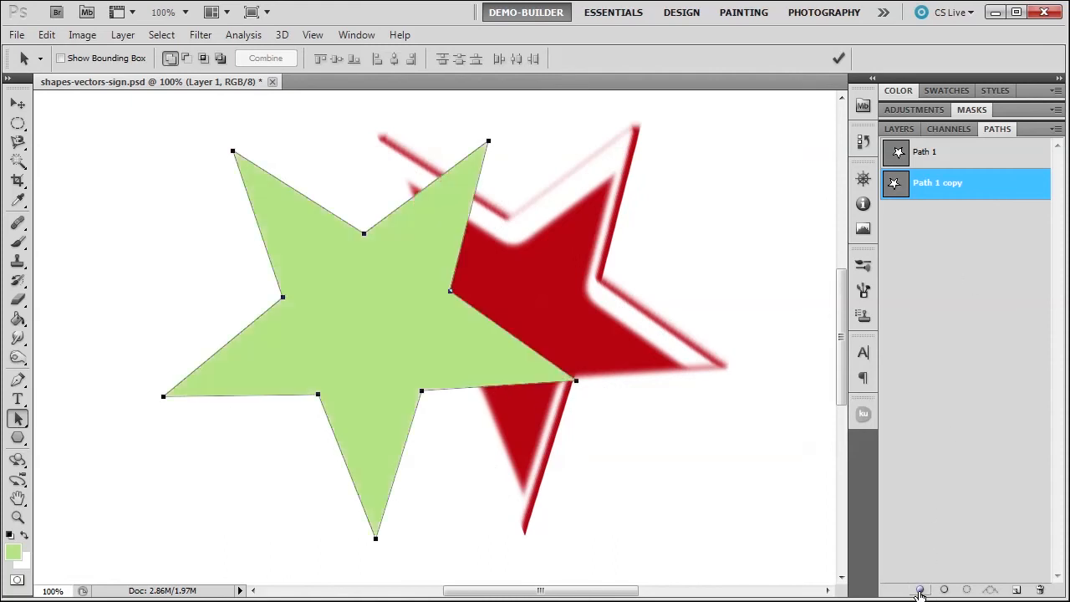
alt+click(944, 589)
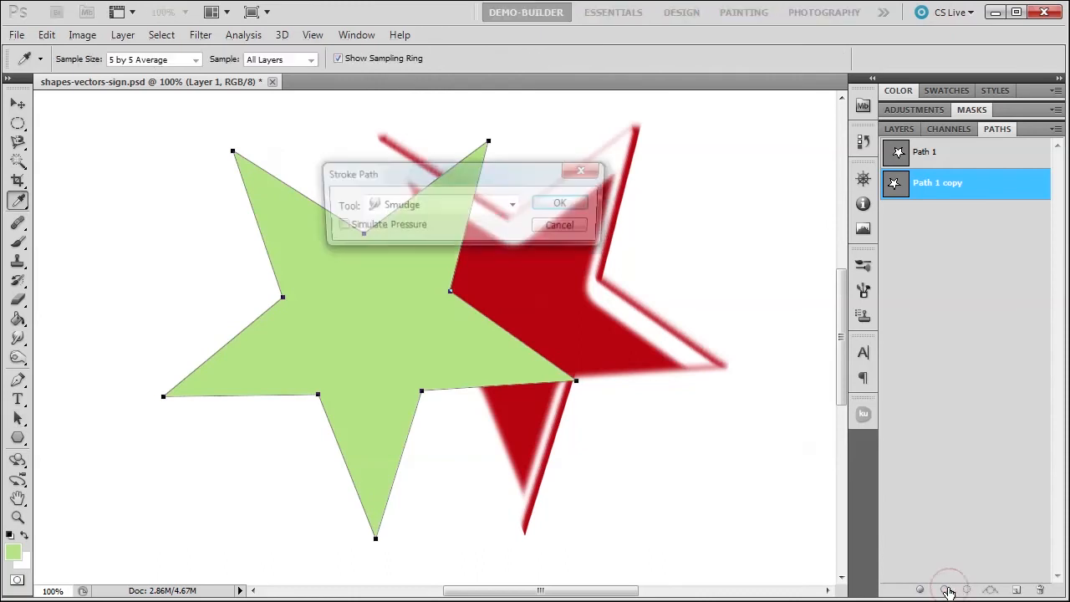
click(562, 204)
key(a)
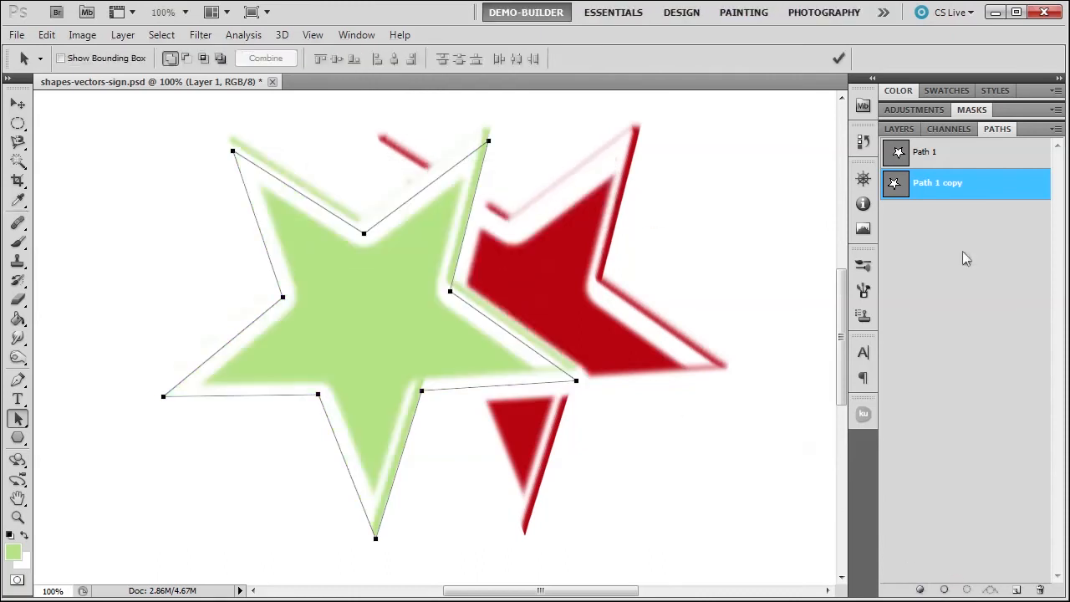
click(955, 255)
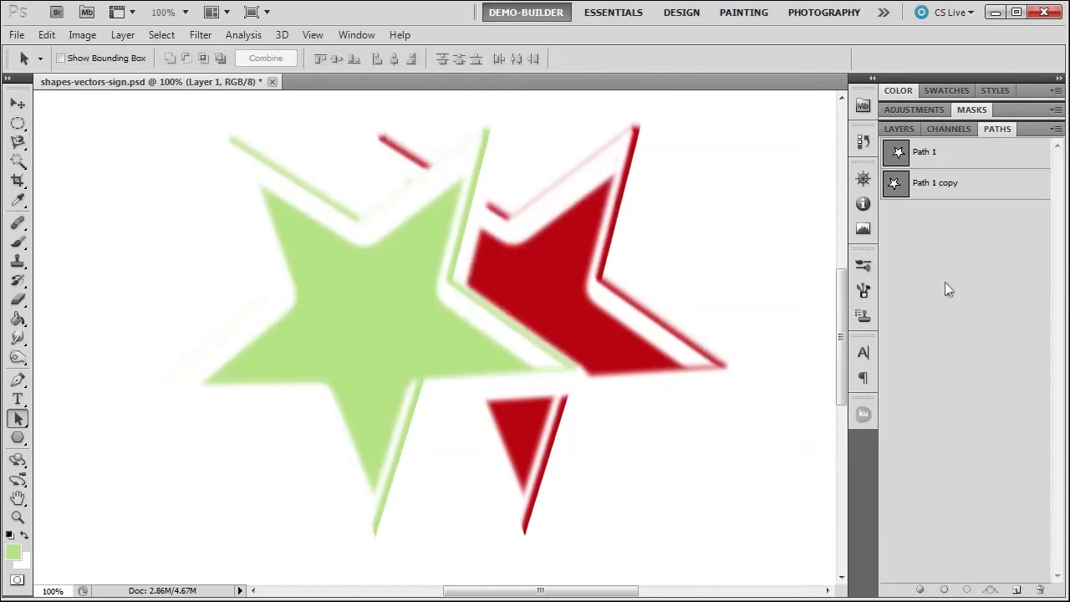